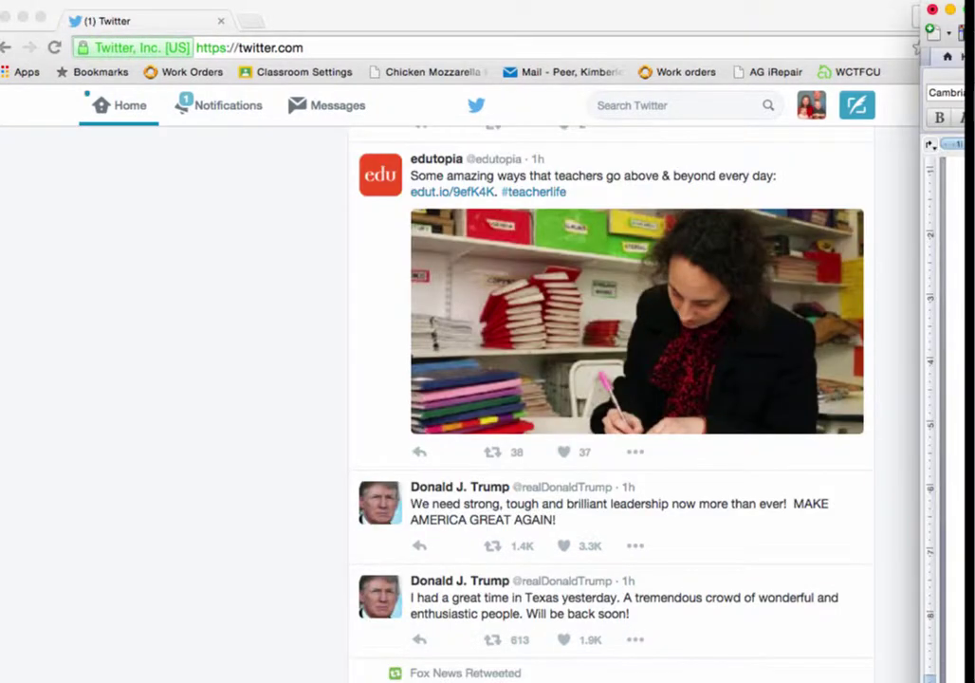
Step: Scroll down through the Twitter page before signing out of the current account
scroll(734, 586, "down", 3)
scroll(734, 586, "down", 5)
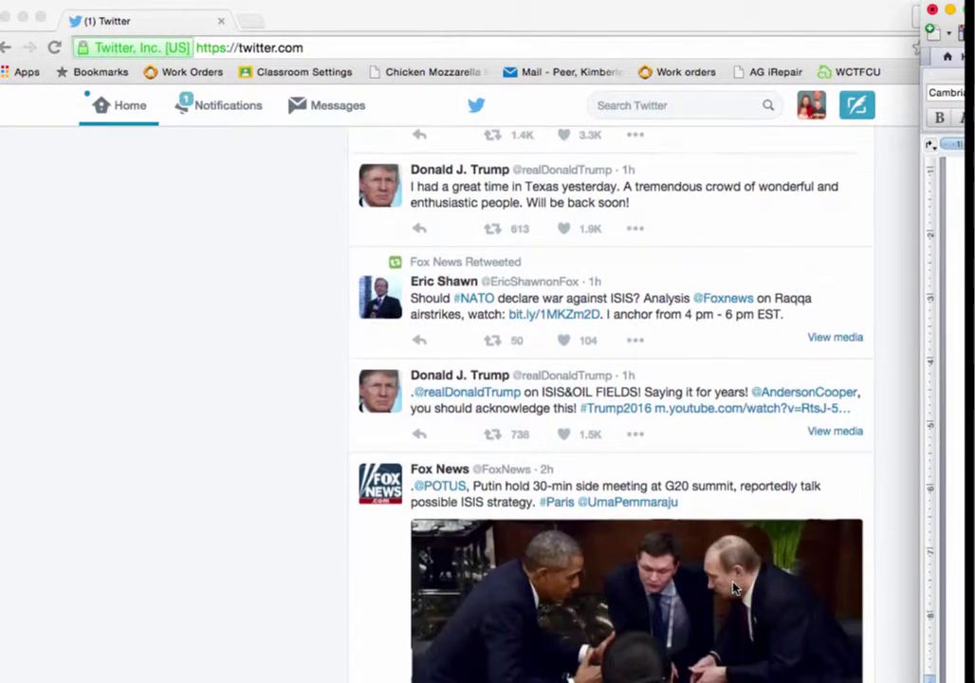
scroll(734, 586, "down", 4)
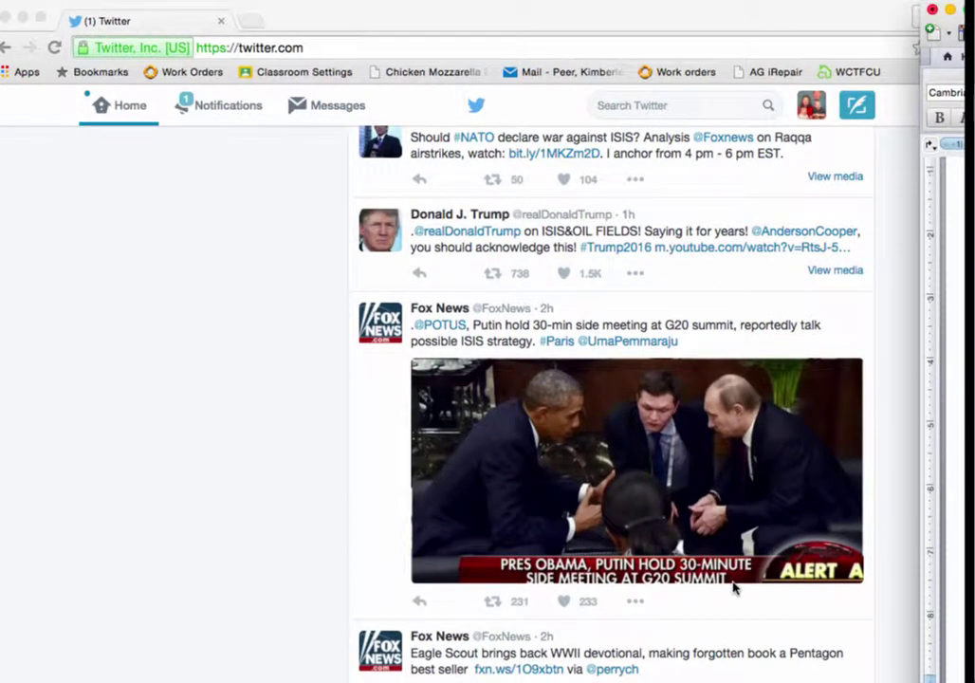
scroll(734, 588, "down", 3)
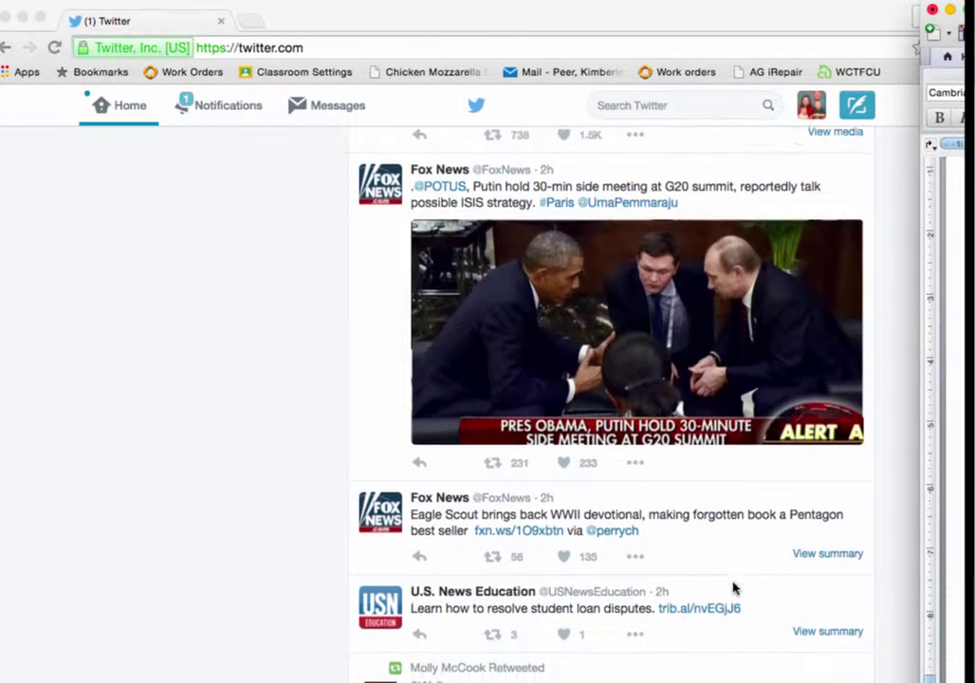
scroll(734, 588, "down", 4)
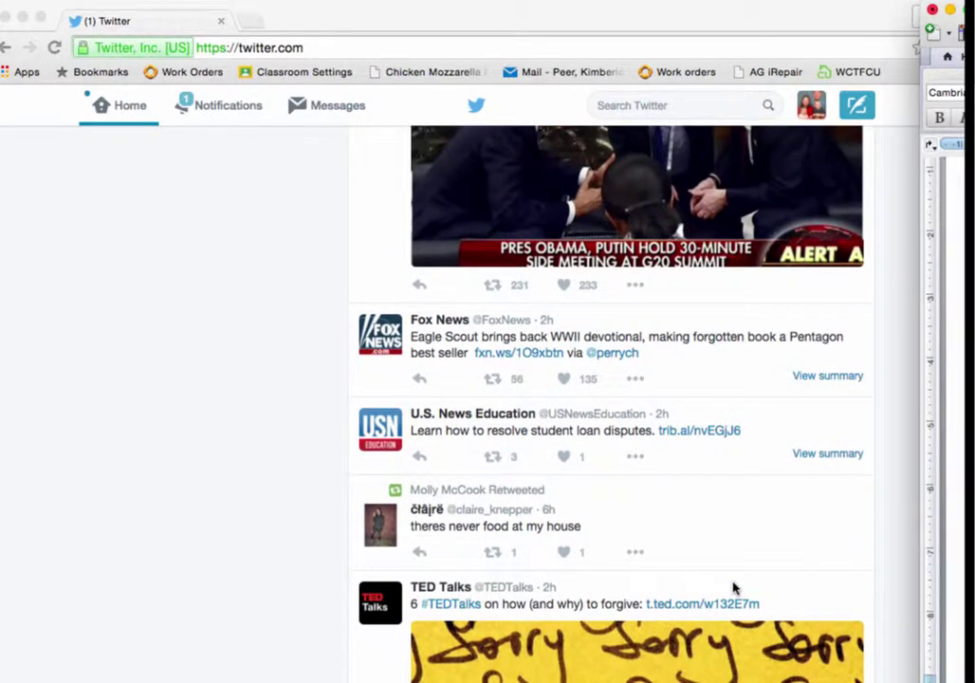
scroll(734, 587, "down", 10)
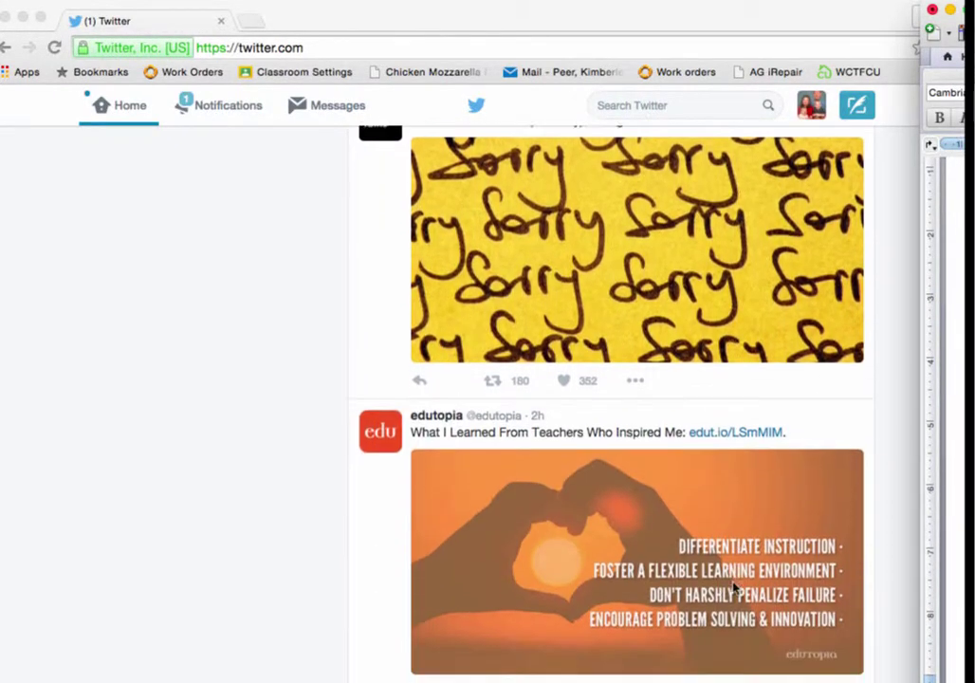
scroll(733, 569, "down", 5)
scroll(734, 565, "down", 15)
scroll(734, 564, "down", 3)
scroll(734, 564, "down", 2)
scroll(735, 563, "down", 11)
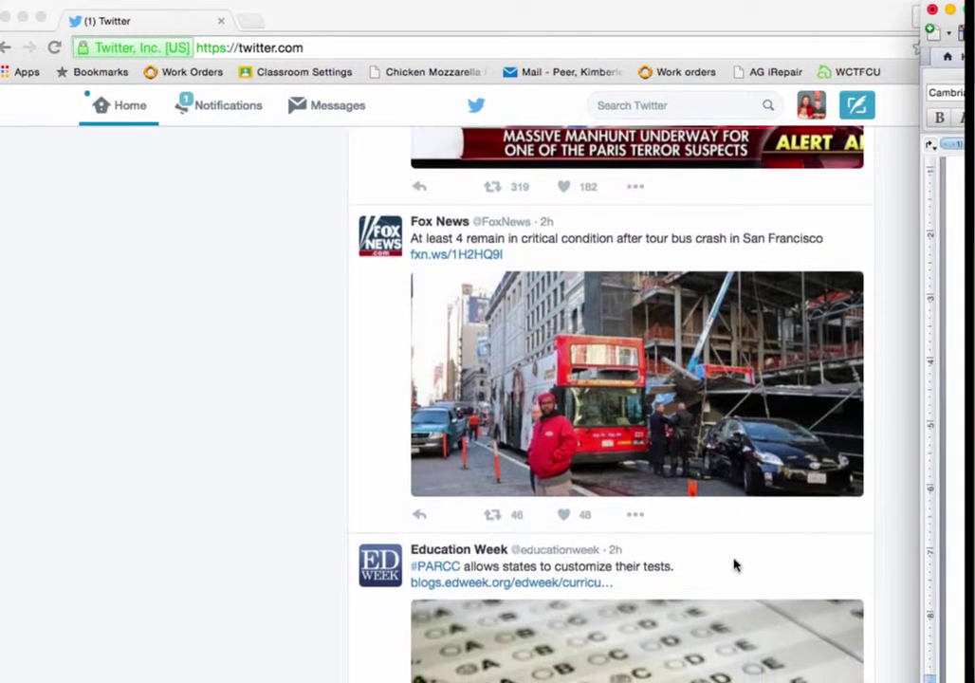
scroll(733, 563, "down", 5)
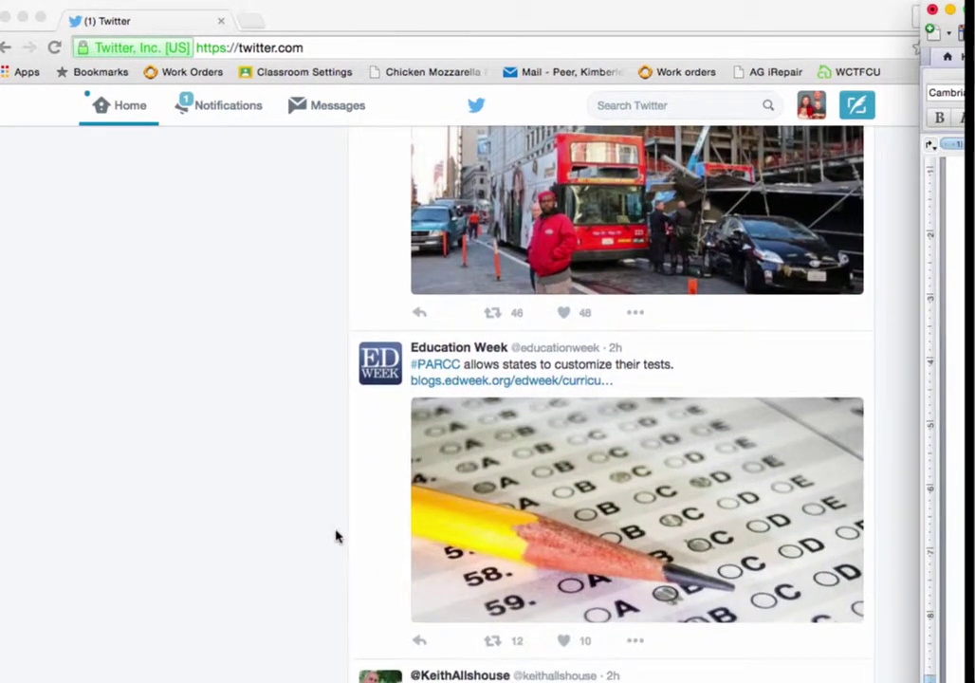
scroll(336, 527, "down", 5)
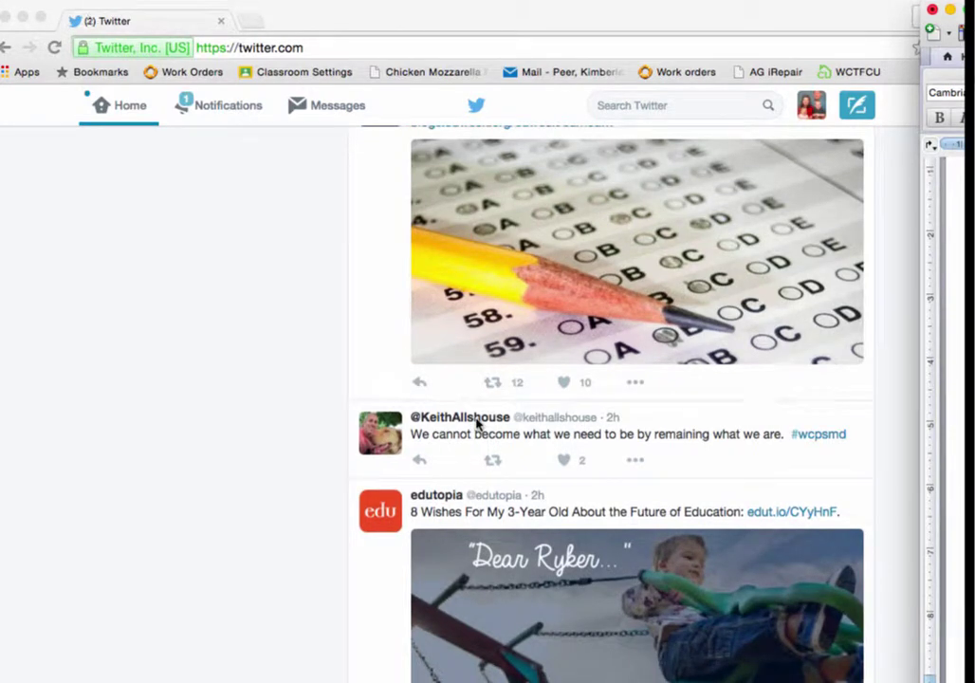
scroll(477, 424, "down", 6)
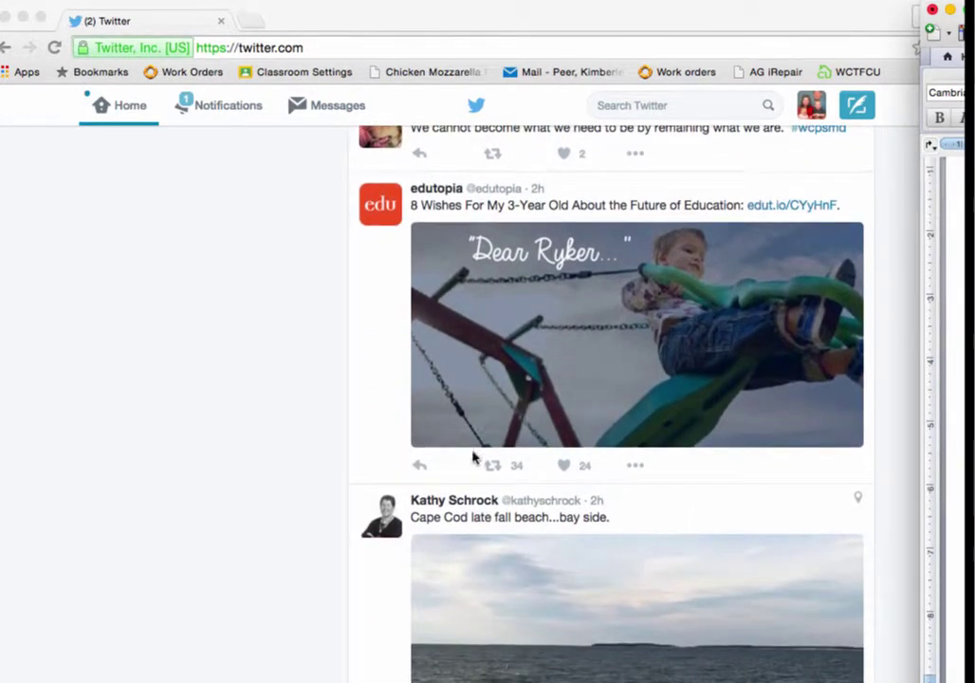
scroll(322, 538, "down", 3)
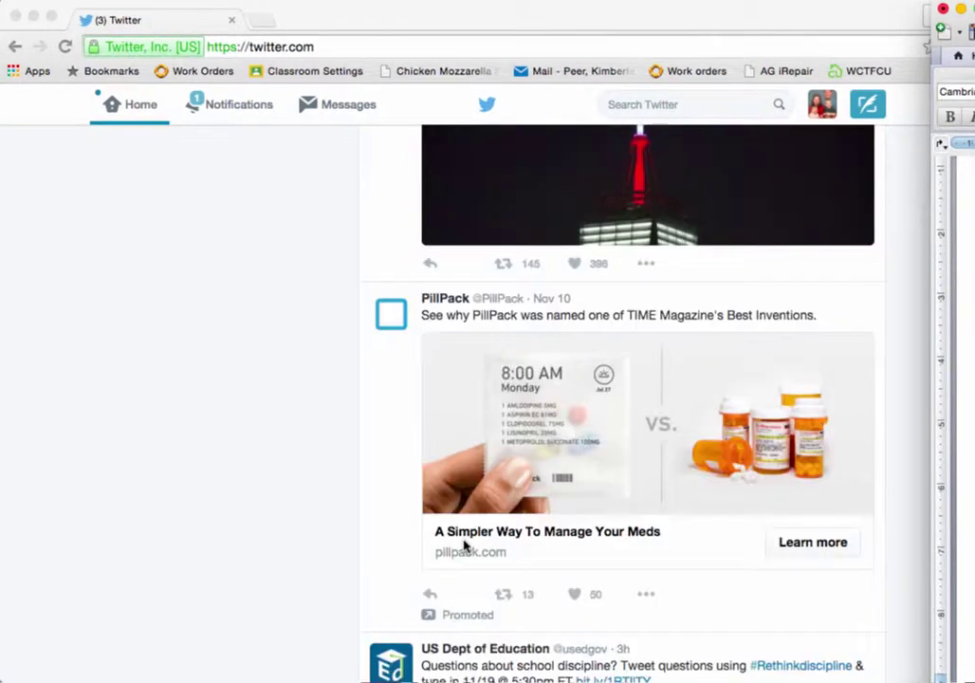
scroll(465, 535, "down", 4)
scroll(465, 537, "down", 4)
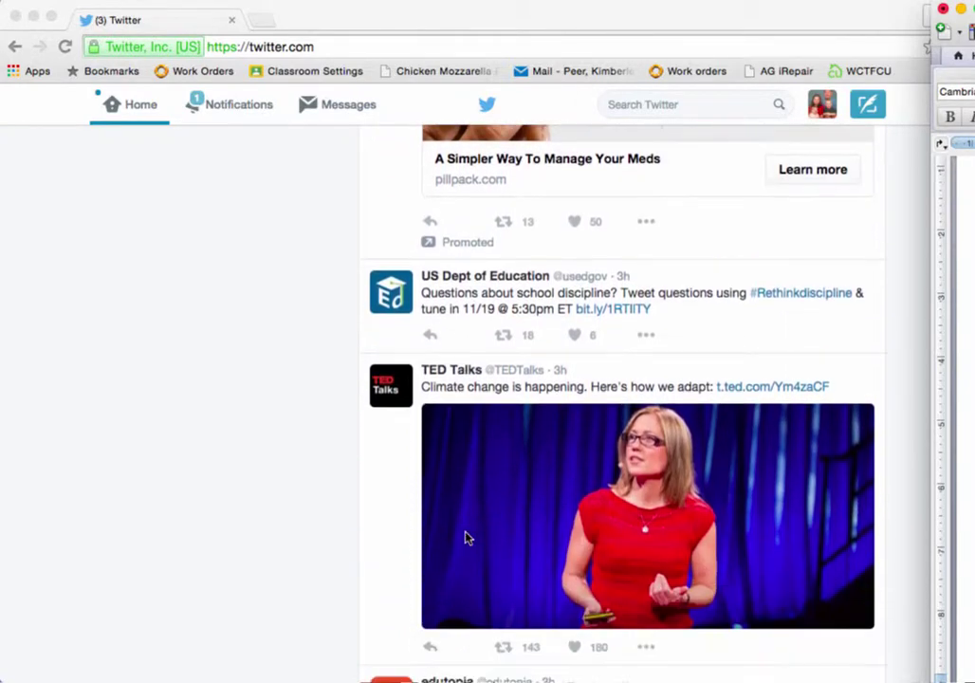
scroll(465, 537, "down", 5)
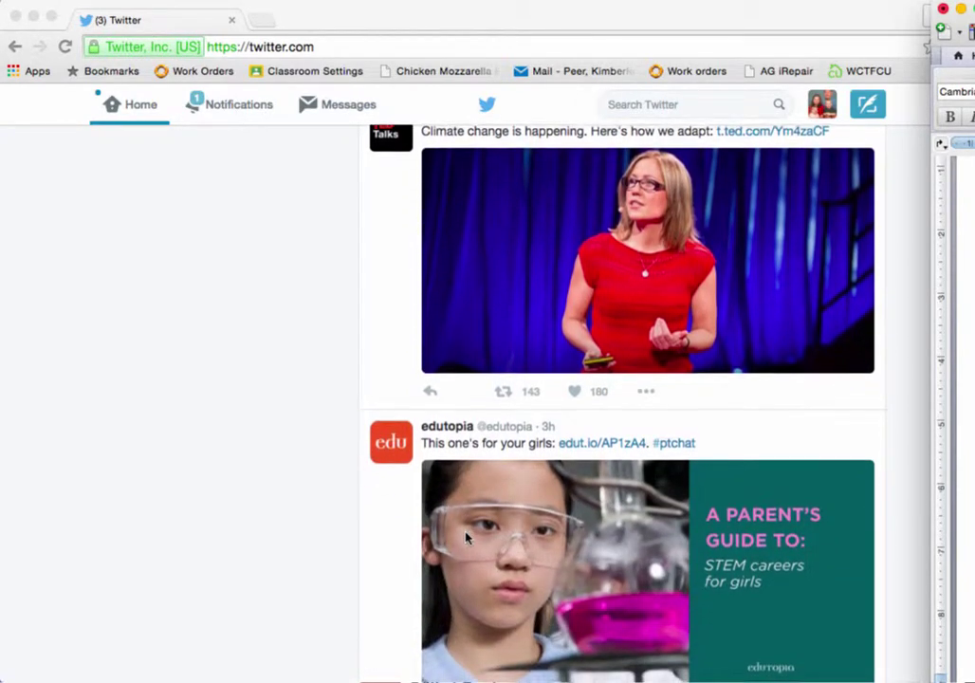
scroll(465, 537, "down", 5)
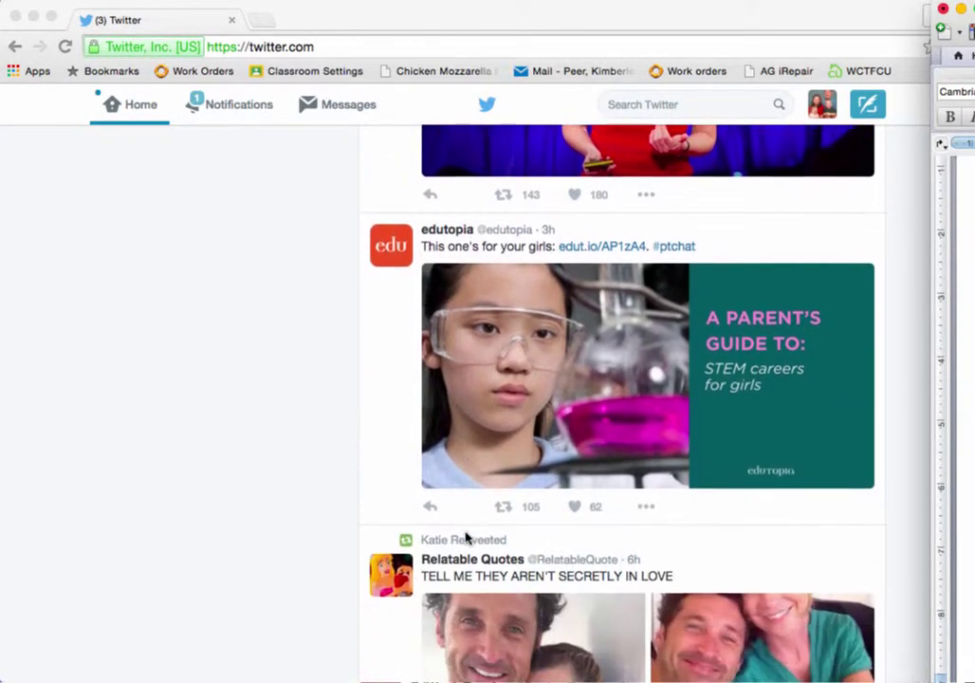
scroll(465, 537, "down", 7)
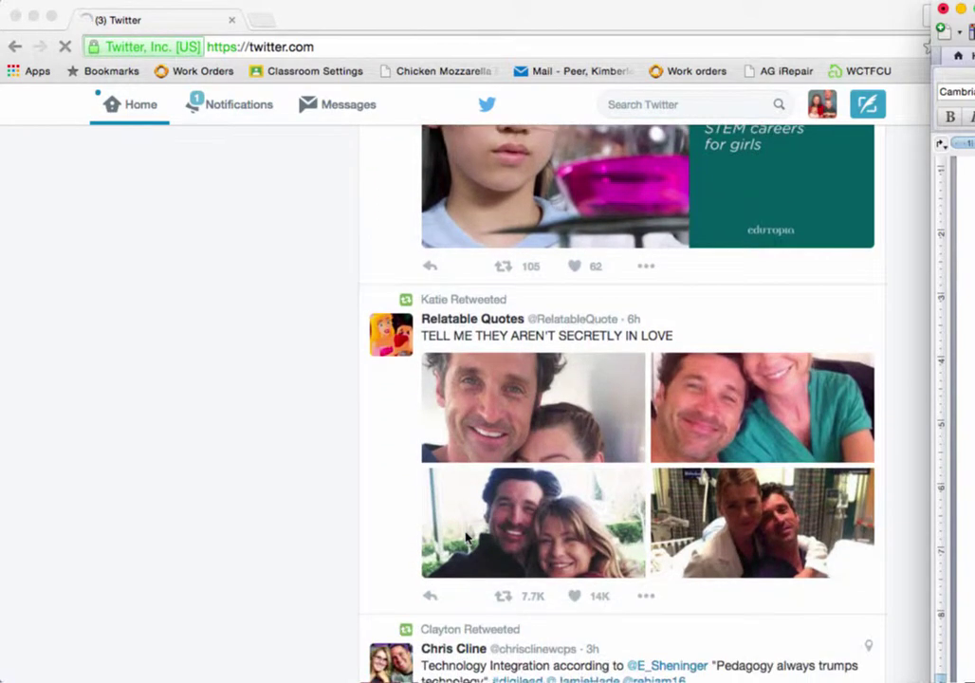
scroll(465, 531, "down", 6)
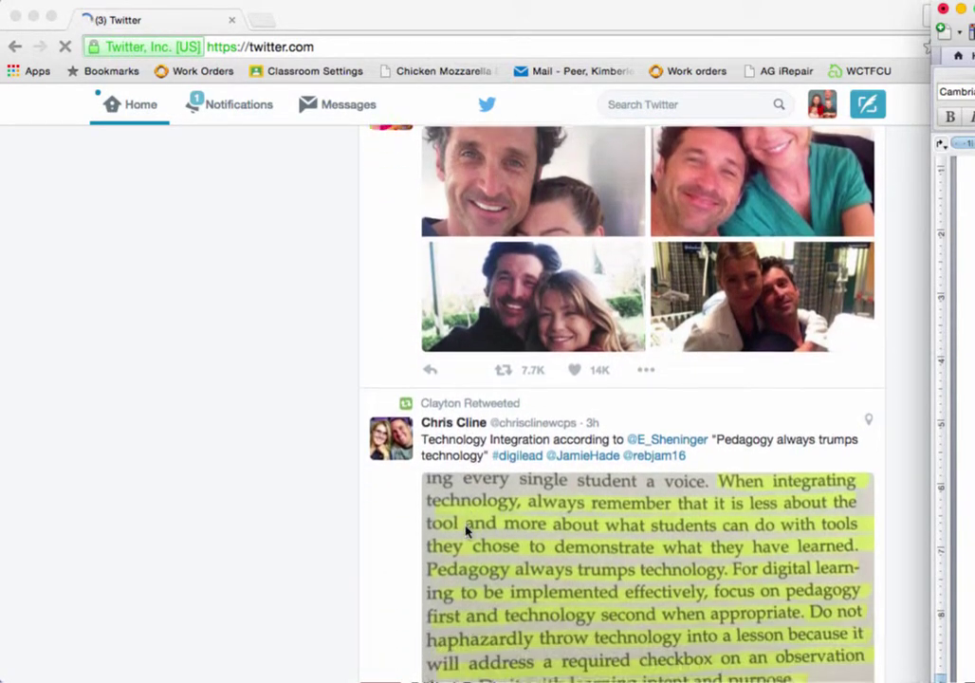
scroll(465, 531, "down", 5)
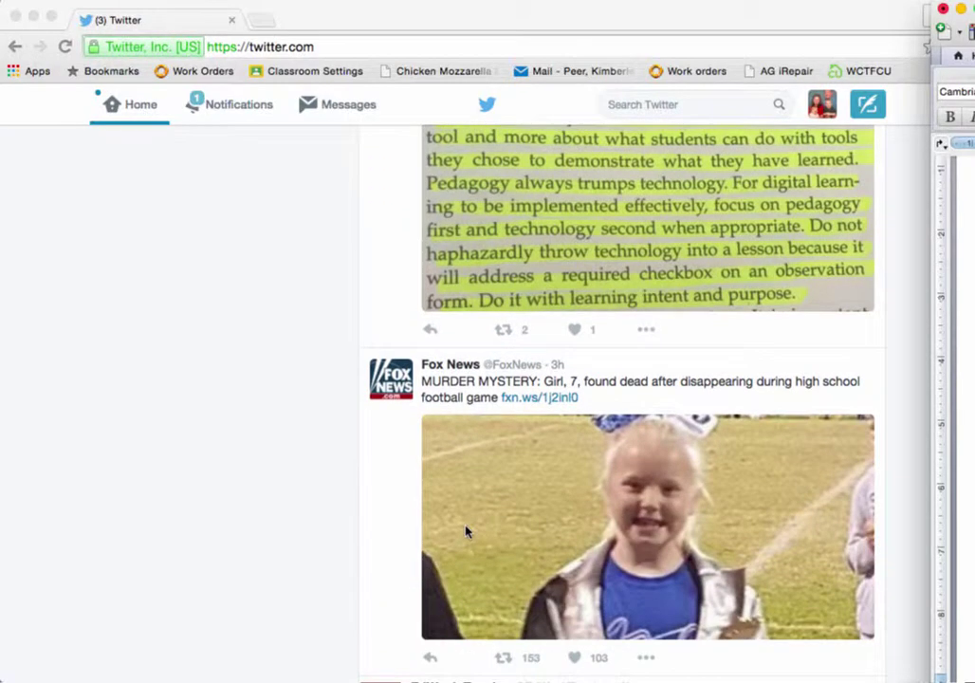
scroll(465, 532, "down", 5)
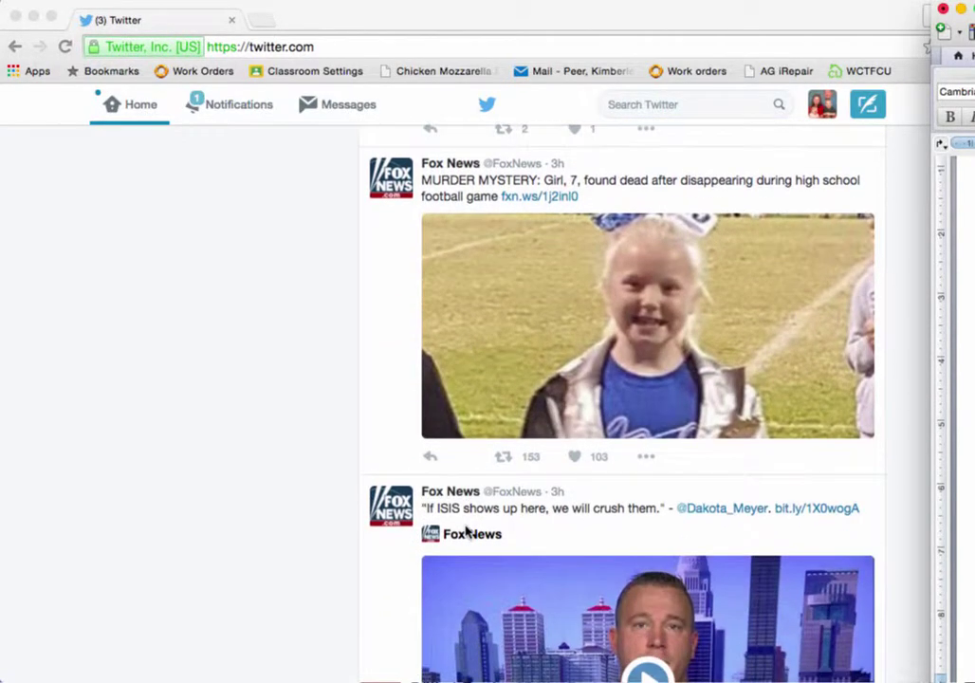
scroll(465, 532, "down", 6)
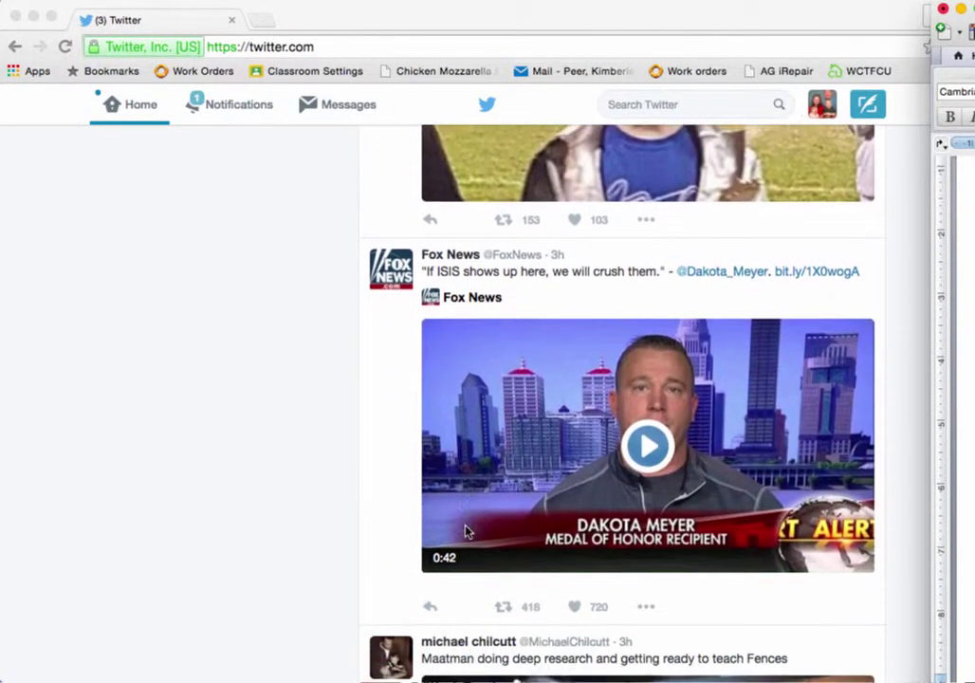
scroll(465, 532, "down", 4)
scroll(465, 532, "down", 4)
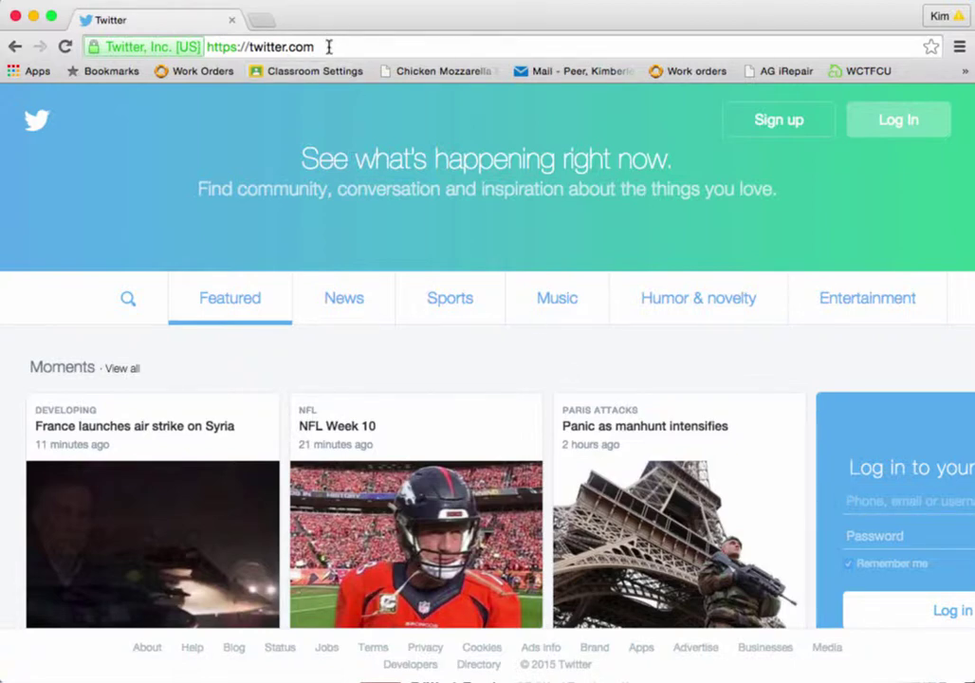
Step: Sign up for a new account with the user's full name, school e-mail address and a password
left_click(789, 126)
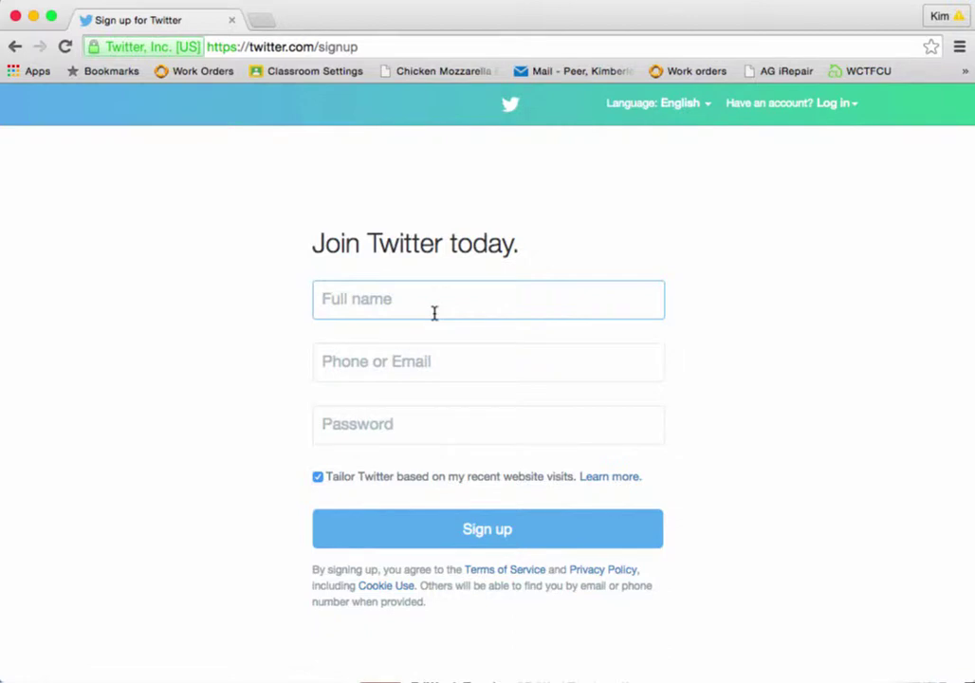
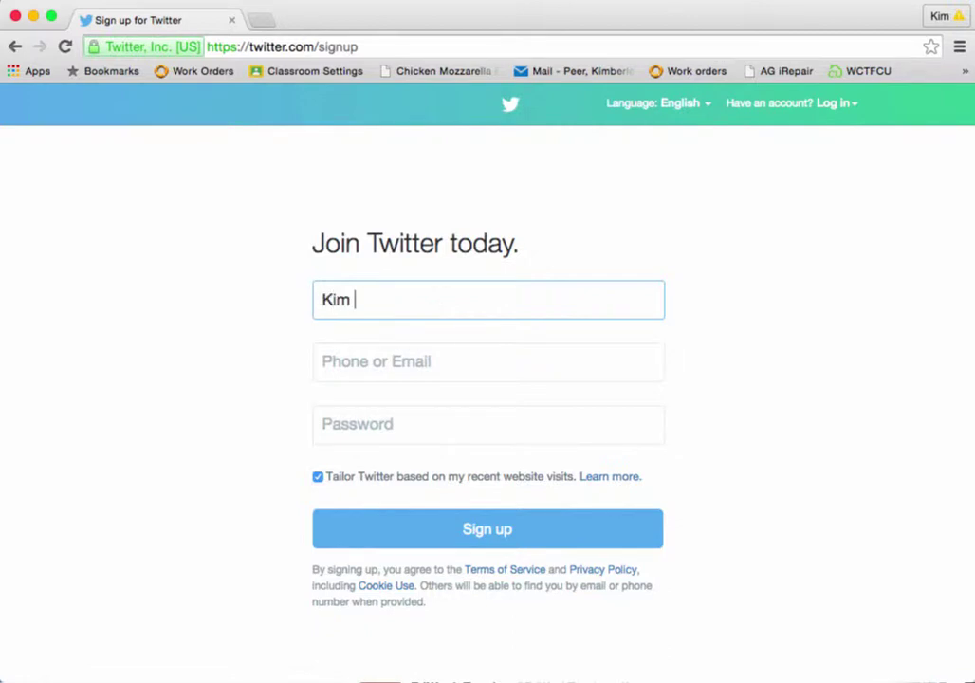
key("Tab")
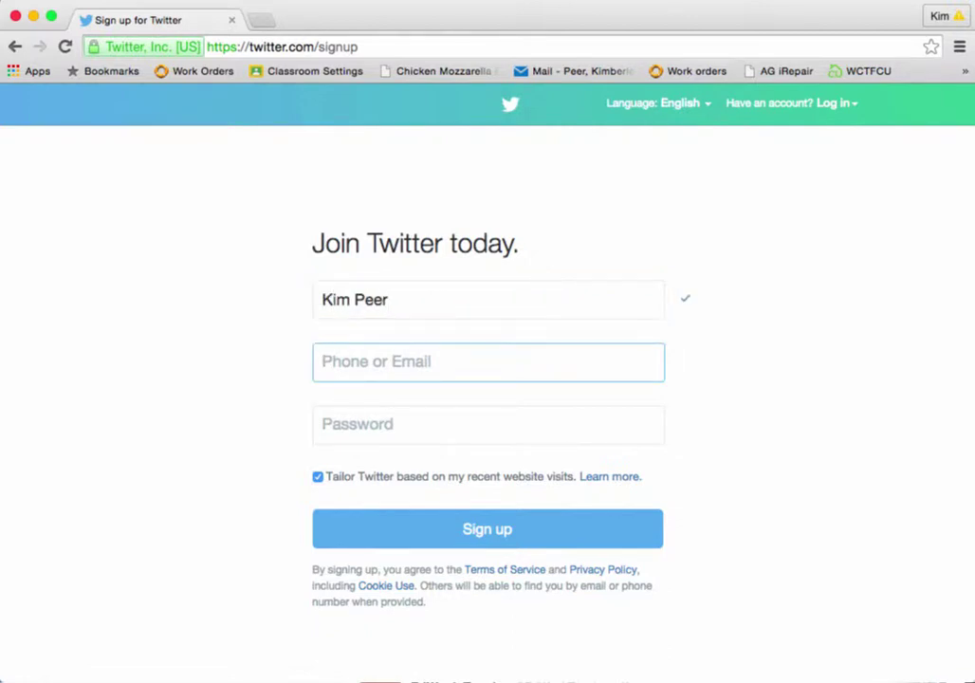
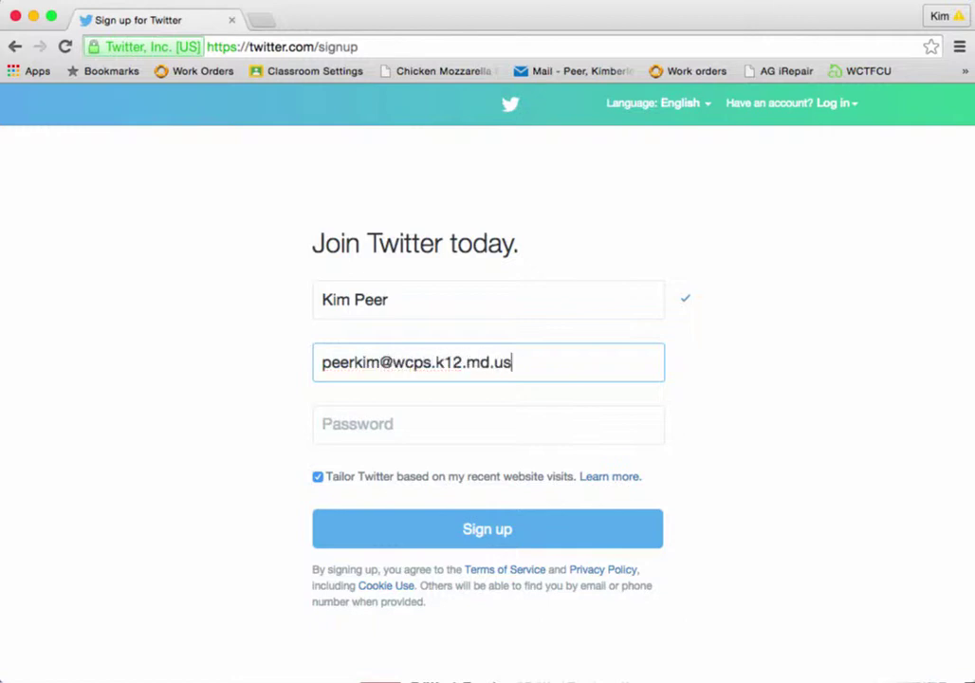
key("Tab")
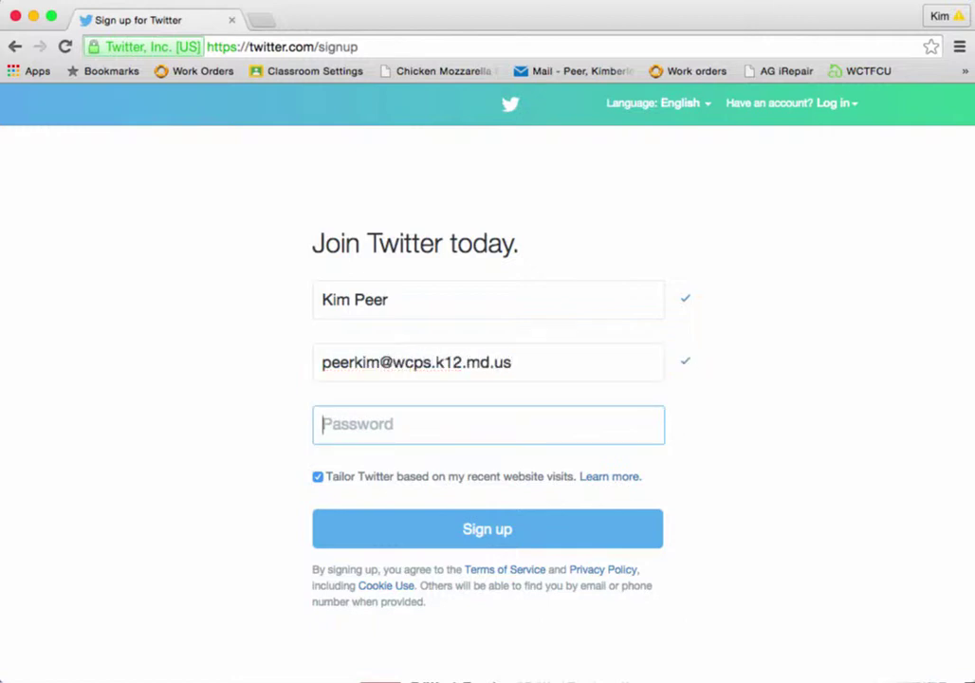
type("••••••••")
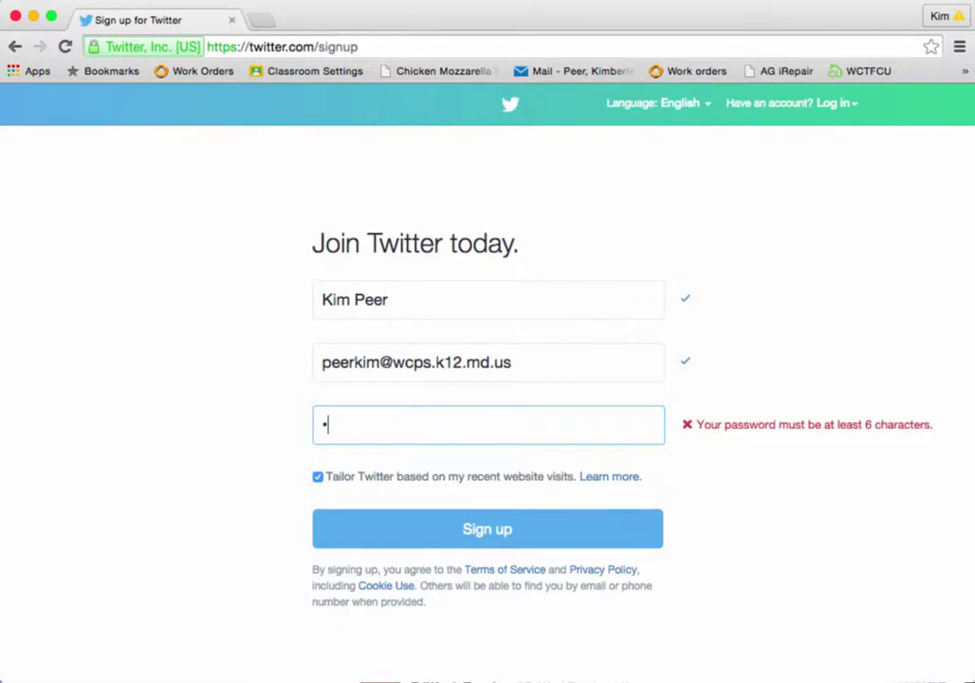
type("••")
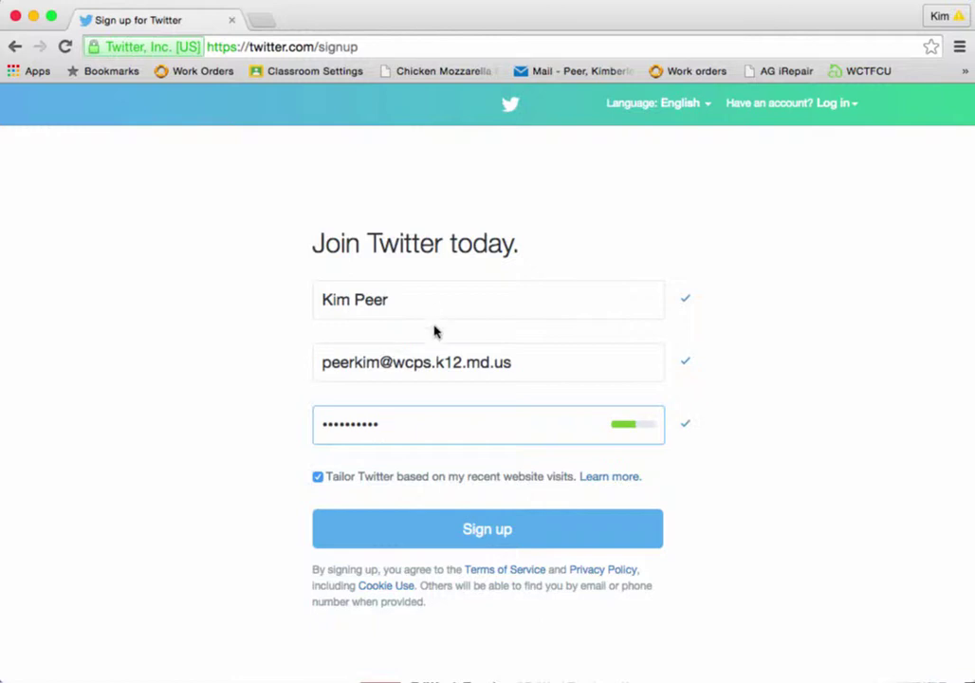
left_click(495, 530)
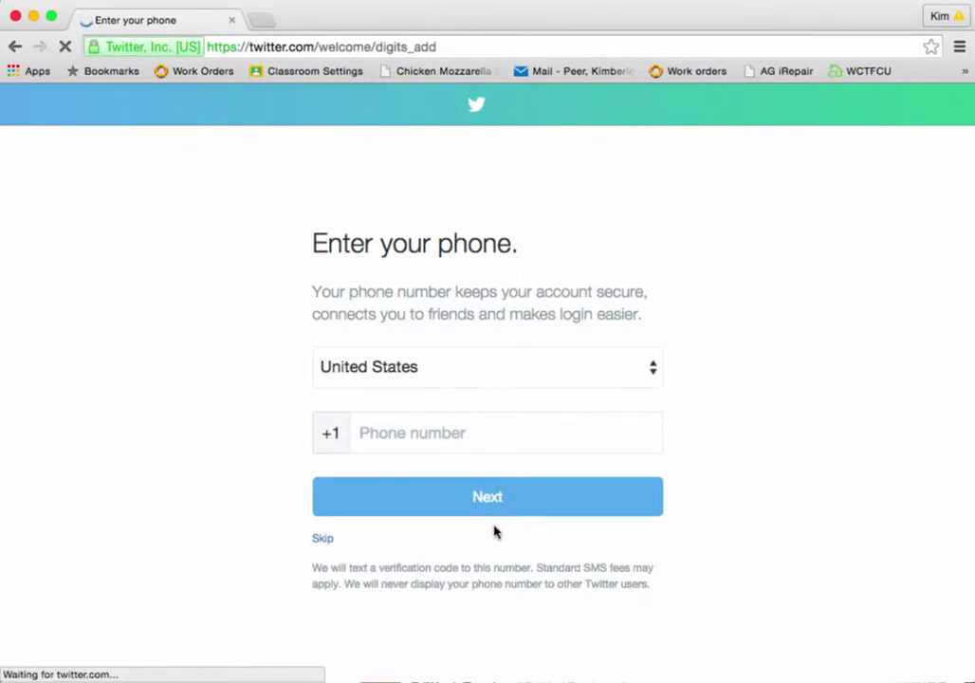
Step: Submit the user's United States phone number for the new account
left_click(390, 462)
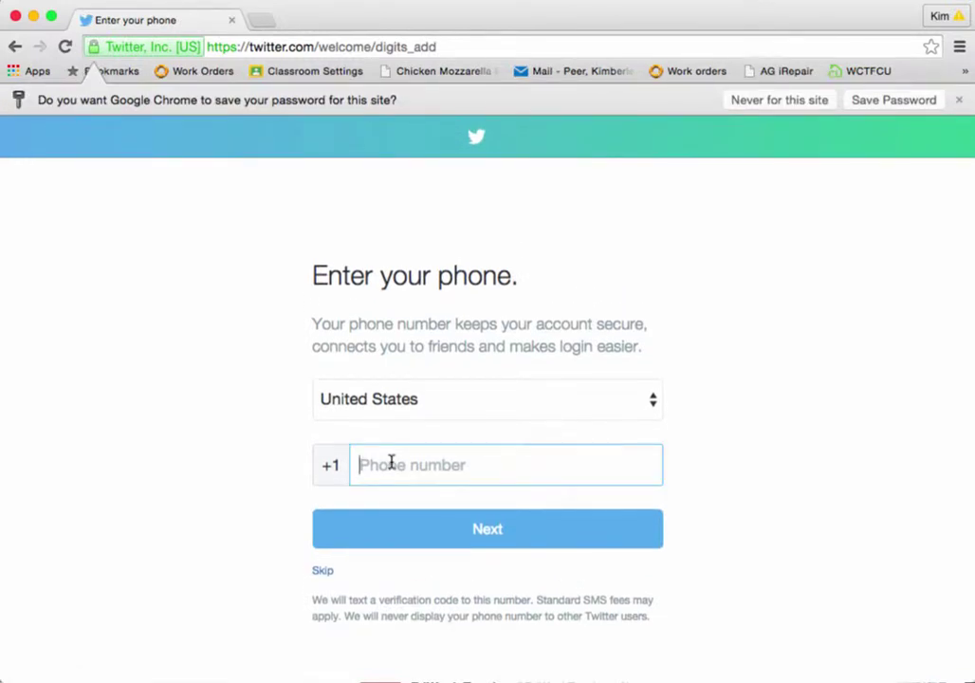
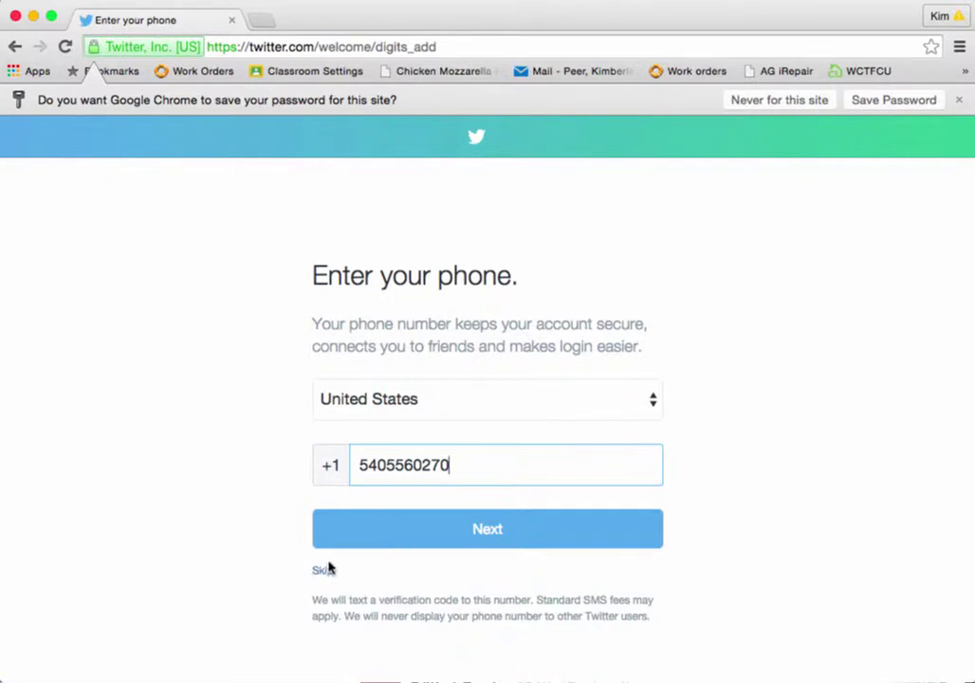
left_click(467, 550)
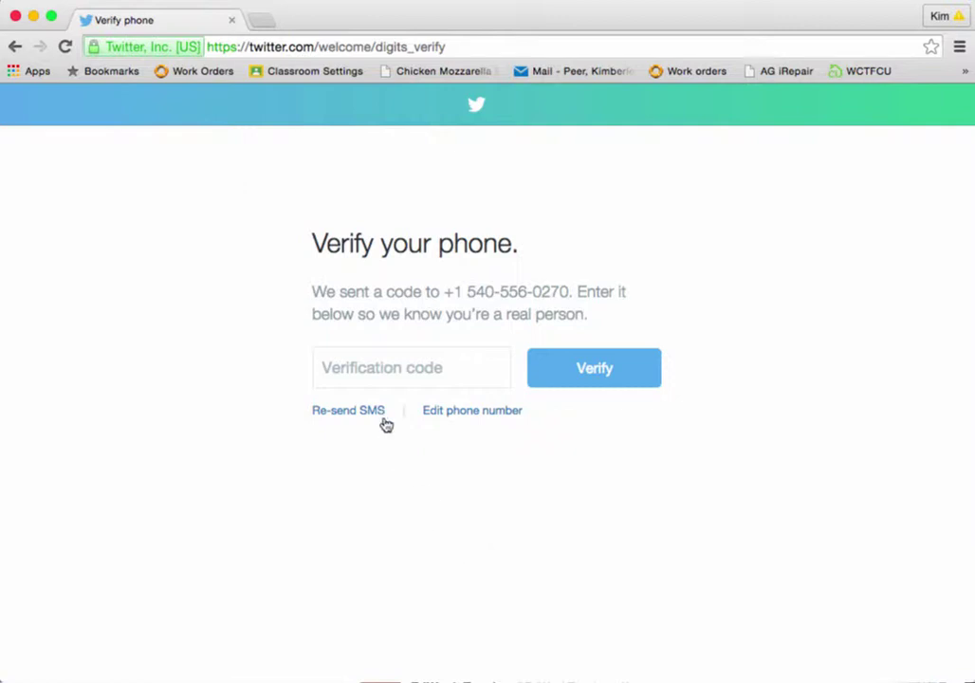
Step: Enter the six-digit code texted by SMS to verify the phone
left_click(358, 368)
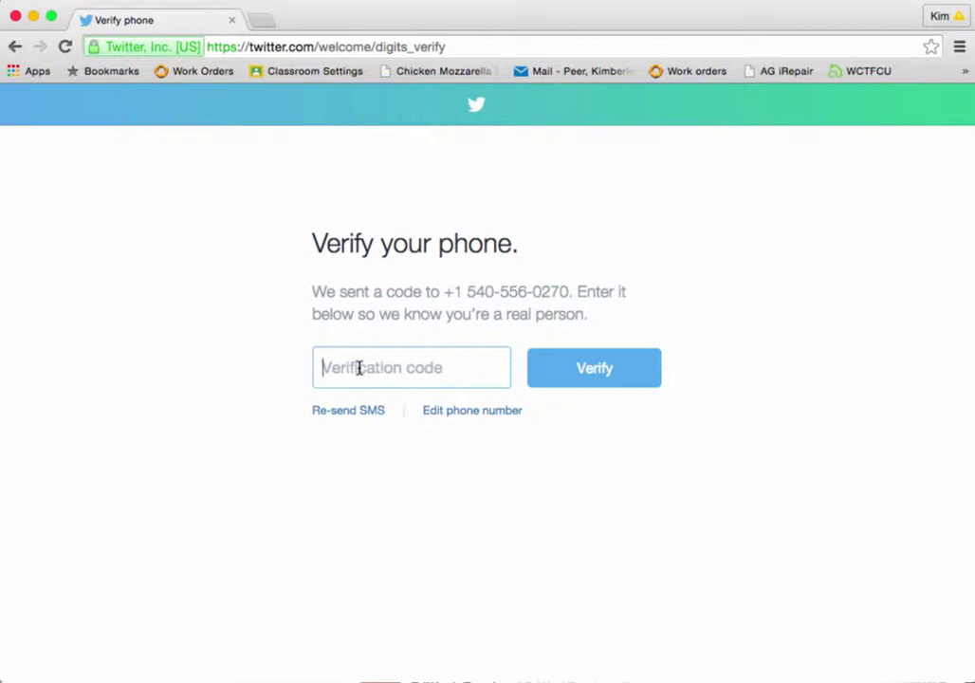
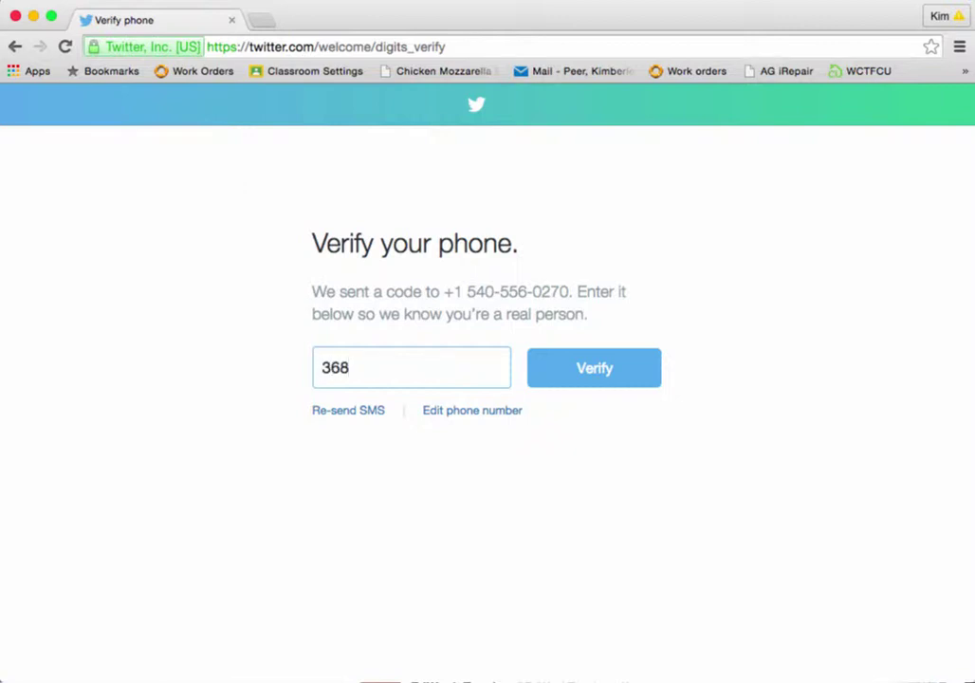
left_click(589, 369)
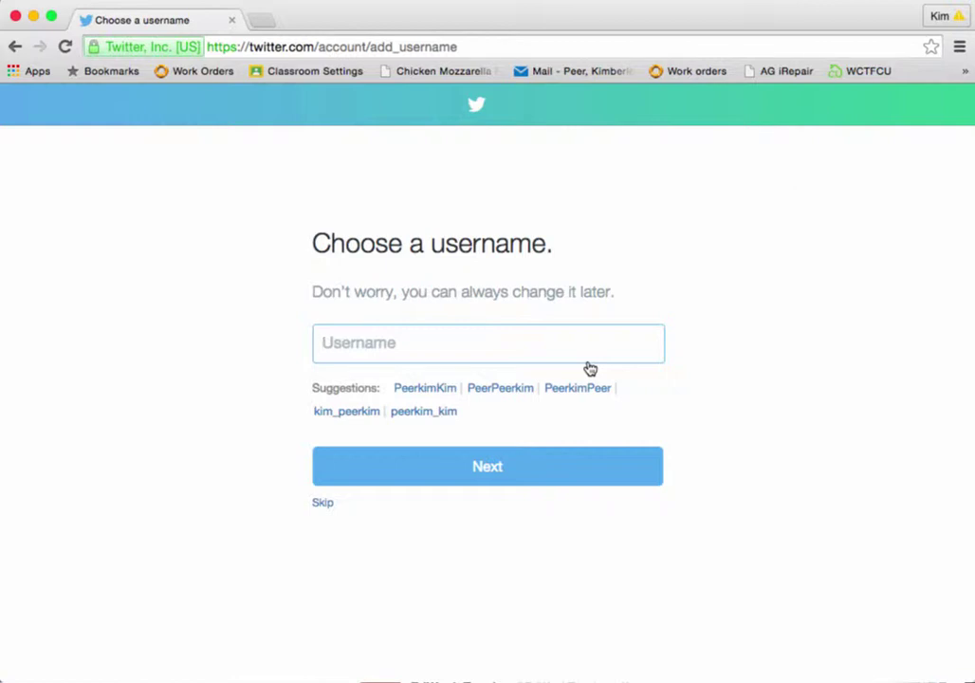
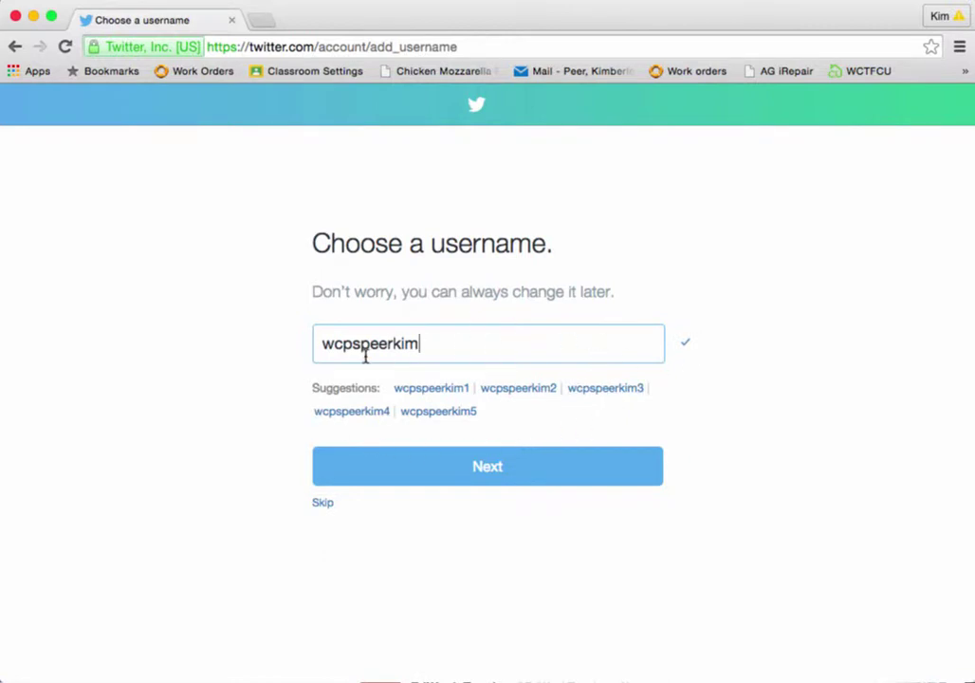
Step: Replace the already-taken username with an available 'wcps'-prefixed variant and confirm it
left_click(485, 472)
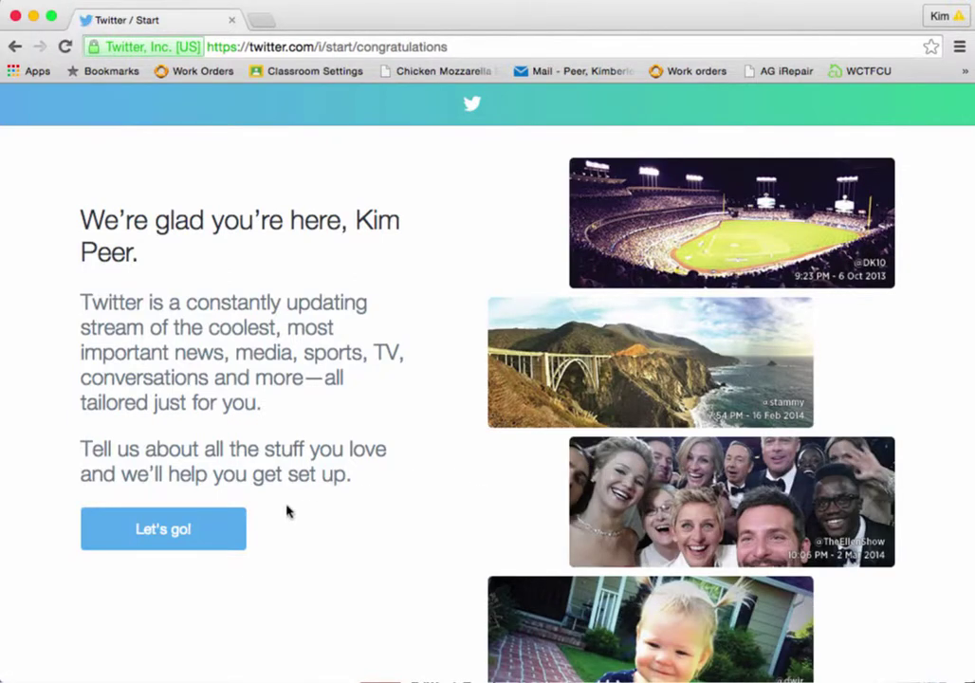
Step: Add Leaders, News and Entertainment to the interests alongside Popular accounts, then continue
left_click(154, 527)
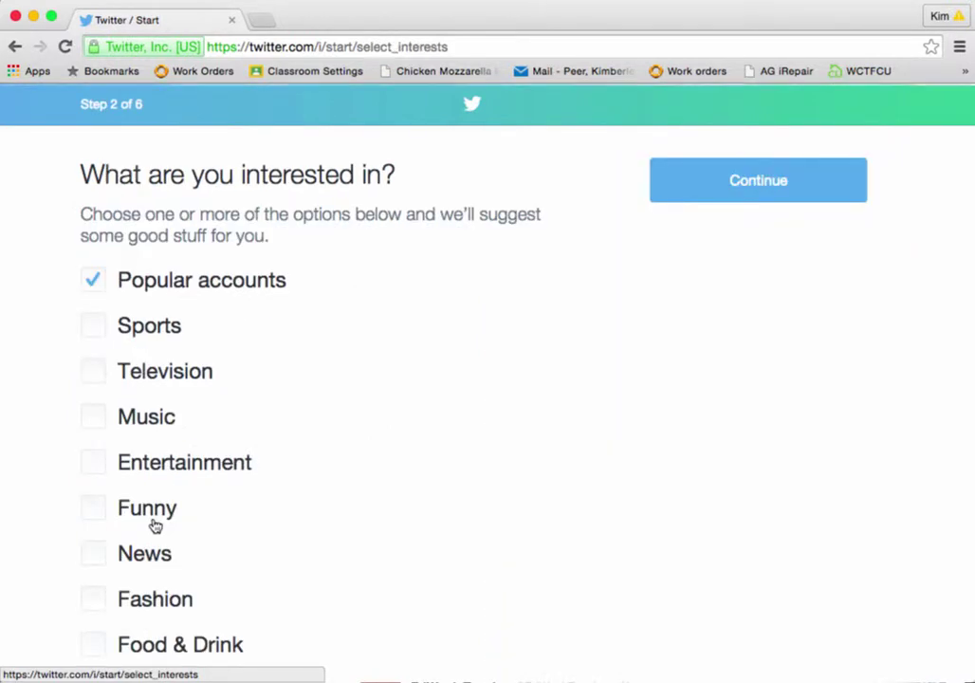
scroll(406, 409, "down", 1)
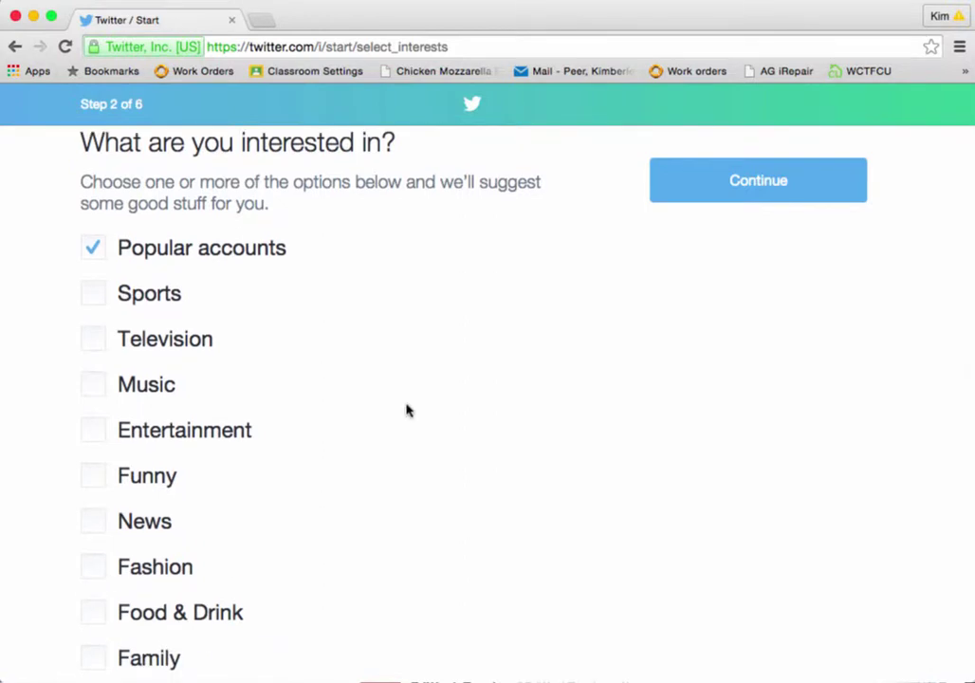
scroll(406, 410, "down", 1)
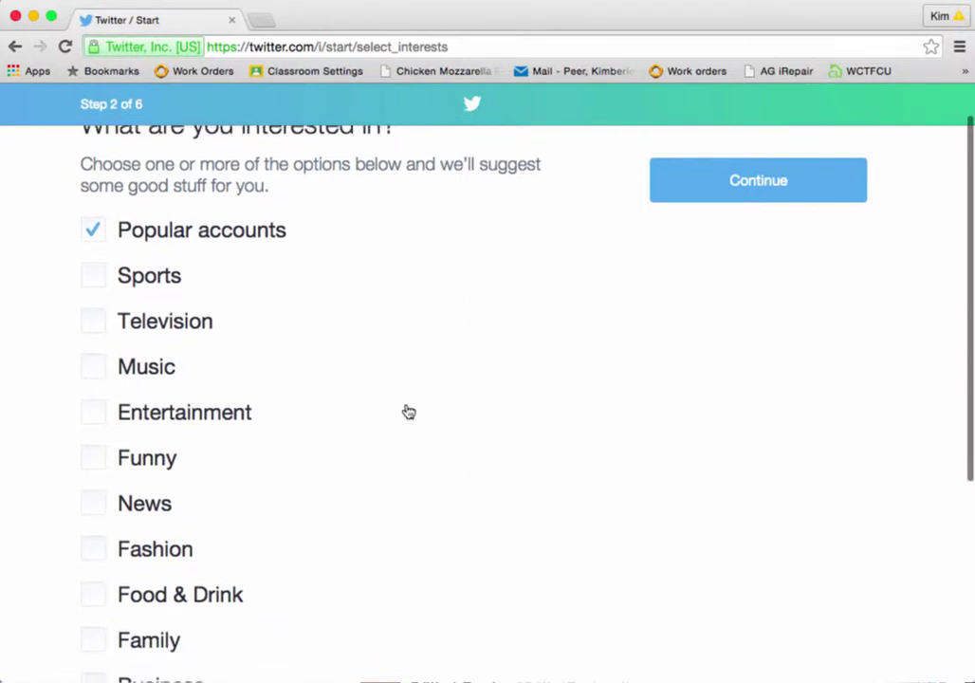
scroll(407, 411, "down", 9)
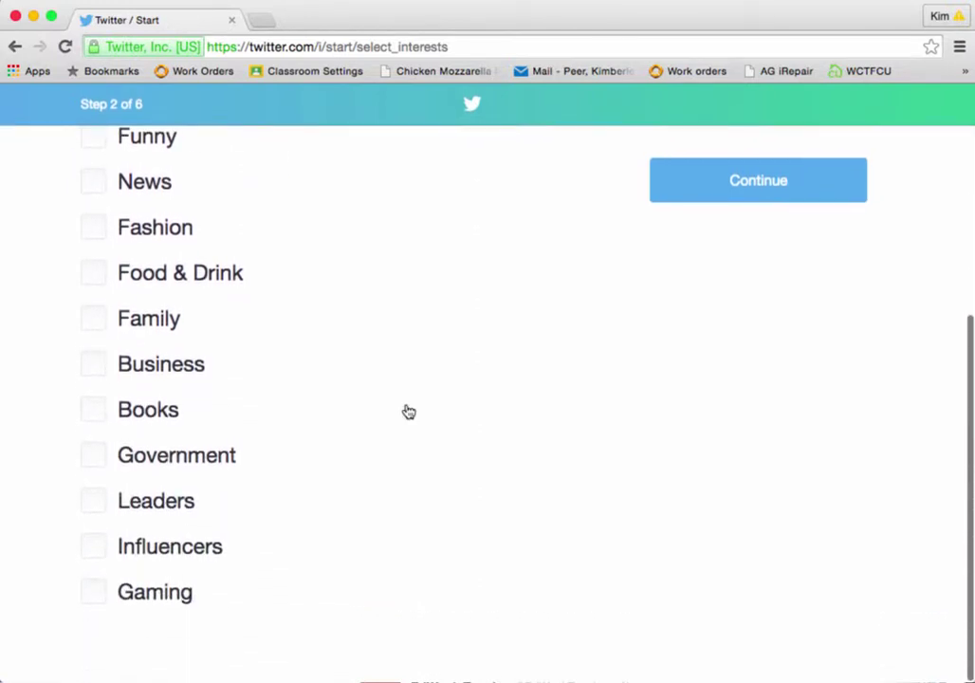
left_click(94, 499)
scroll(355, 373, "up", 3)
scroll(355, 373, "up", 2)
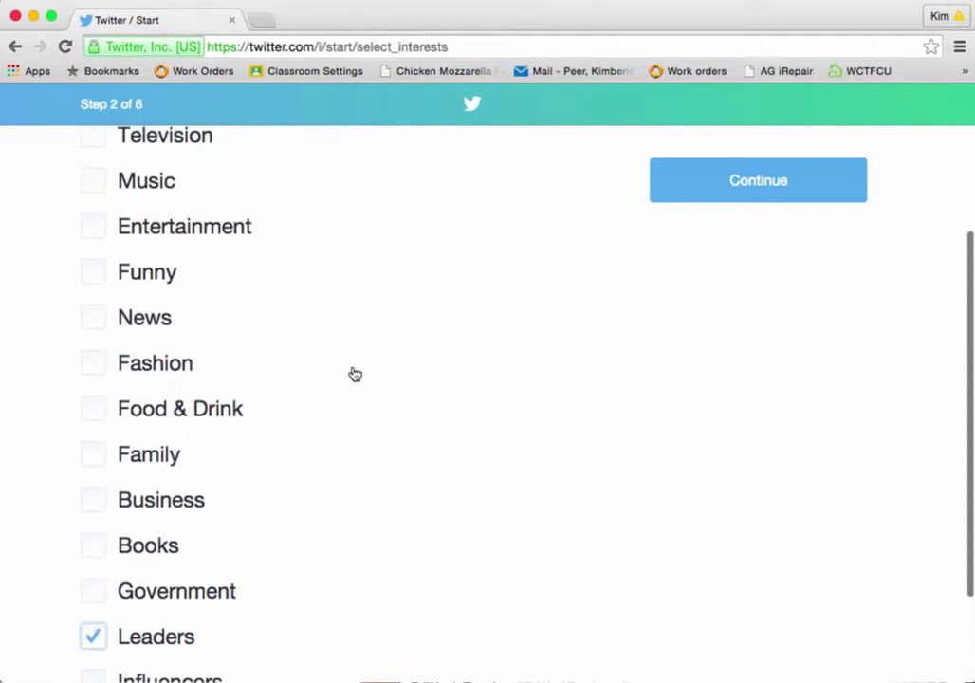
left_click(94, 366)
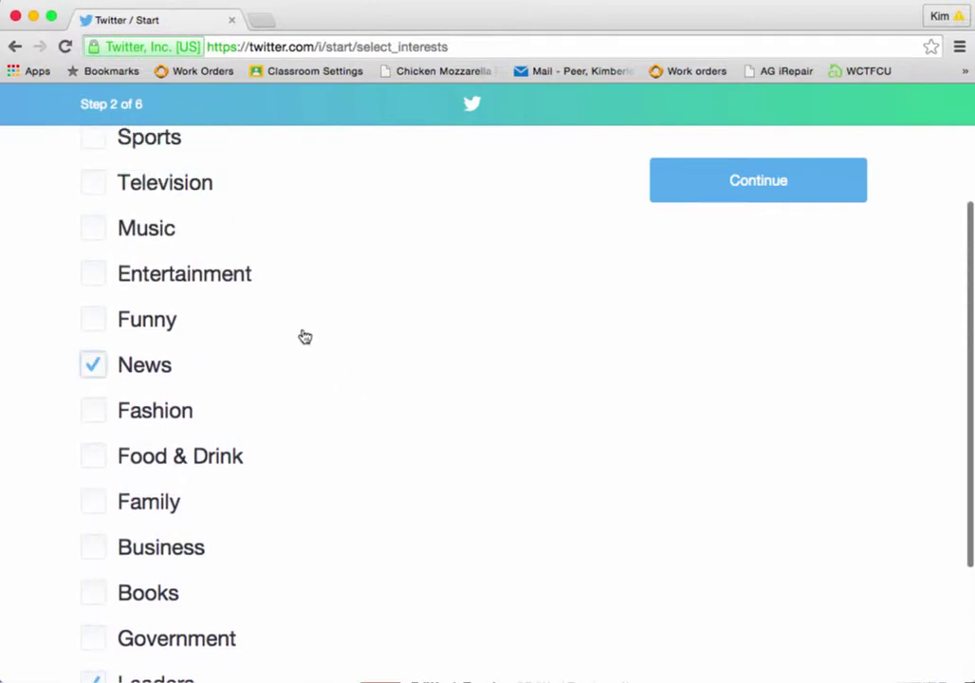
scroll(305, 337, "up", 4)
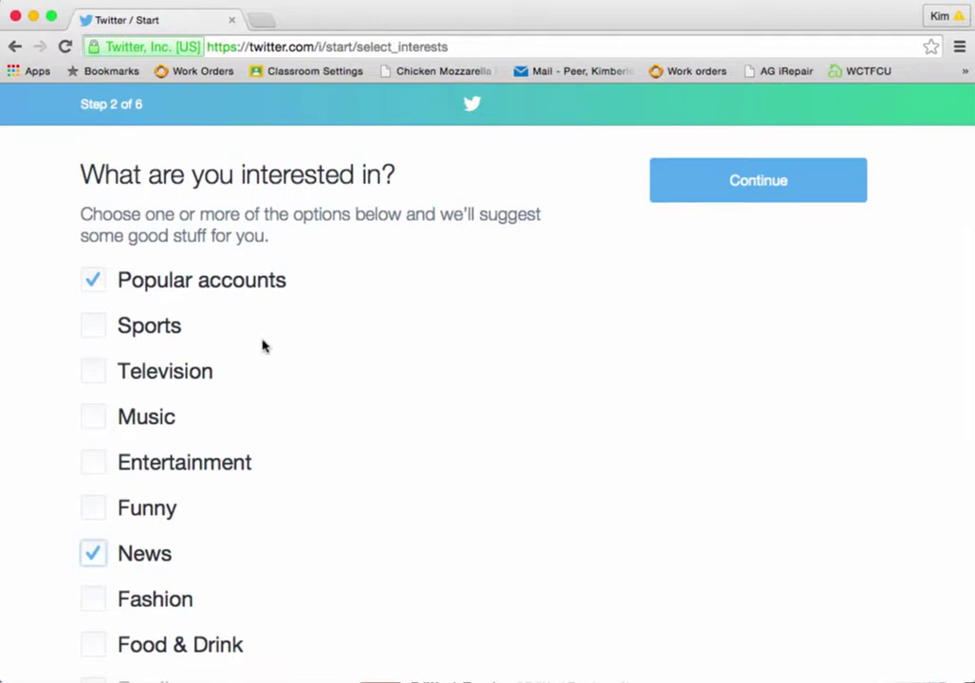
left_click(98, 462)
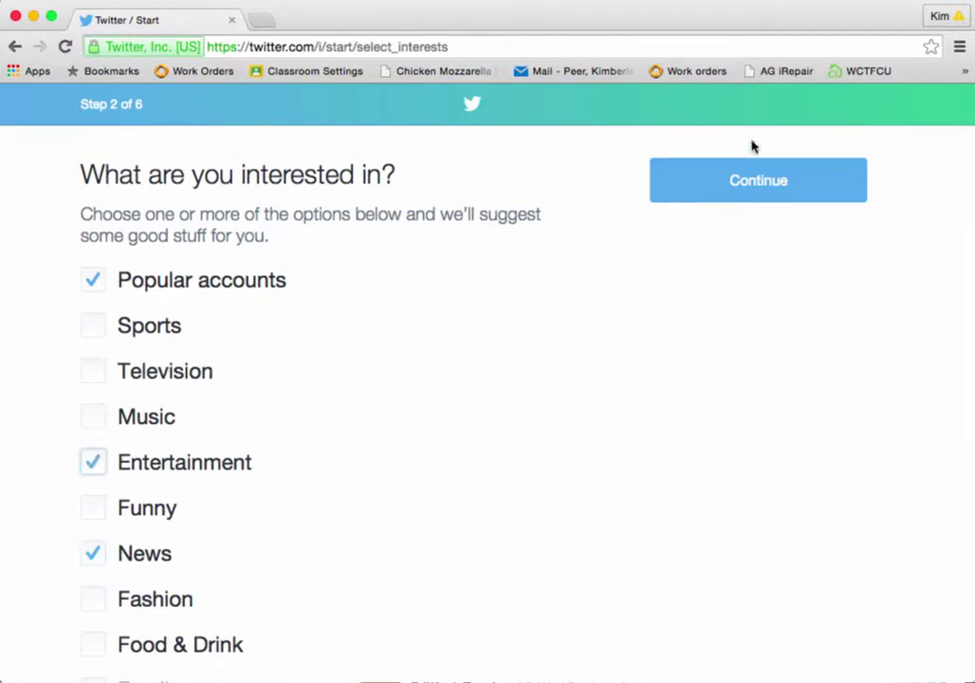
left_click(753, 179)
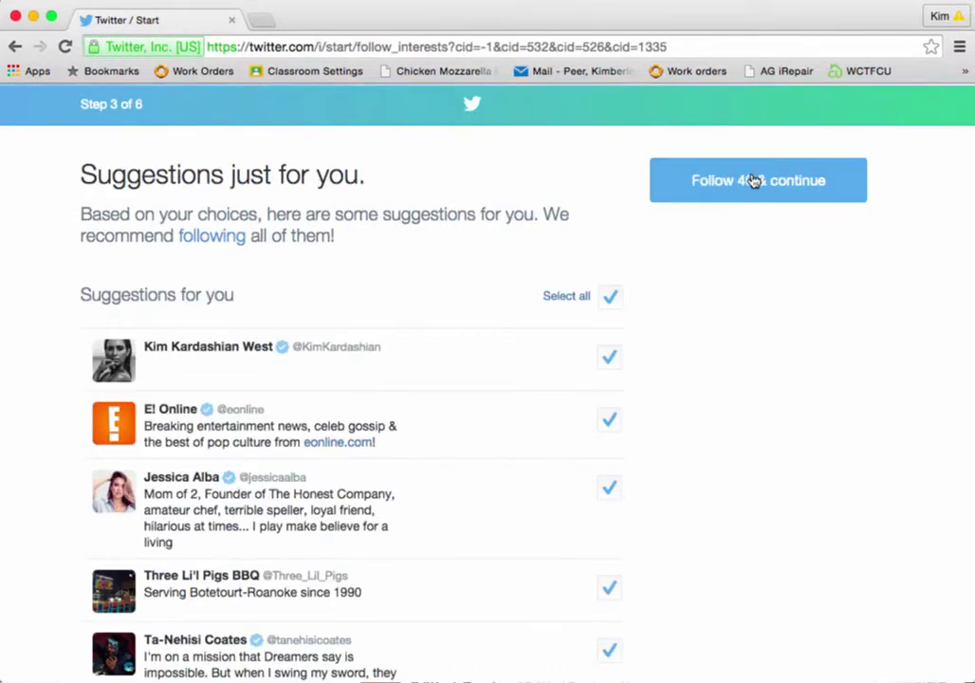
Step: Toggle the first suggested account, review the suggestions, then follow all 38 and continue
scroll(812, 329, "down", 2)
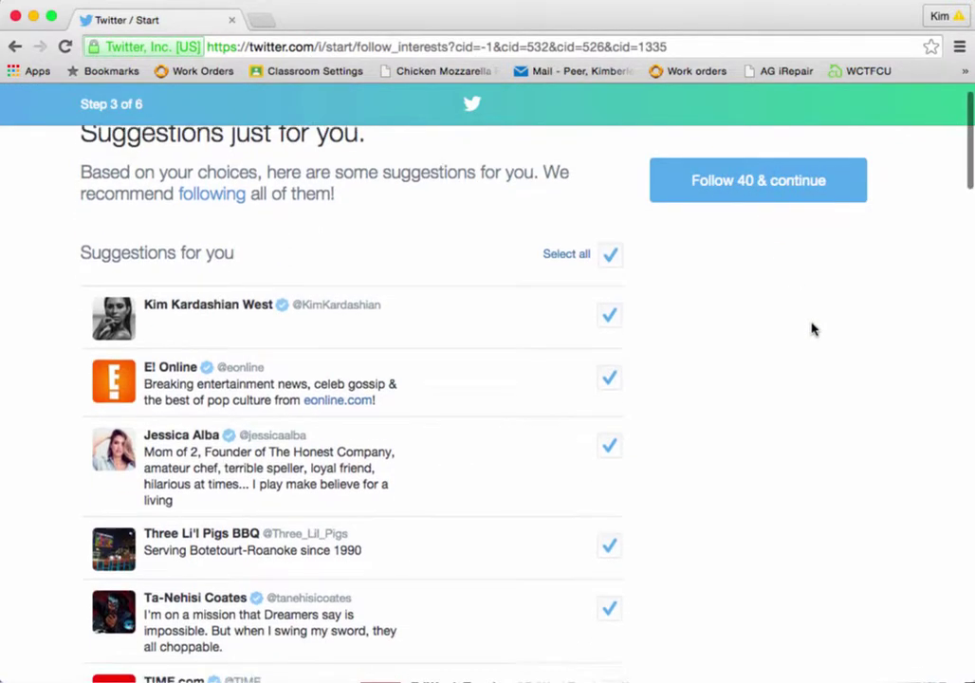
left_click(608, 310)
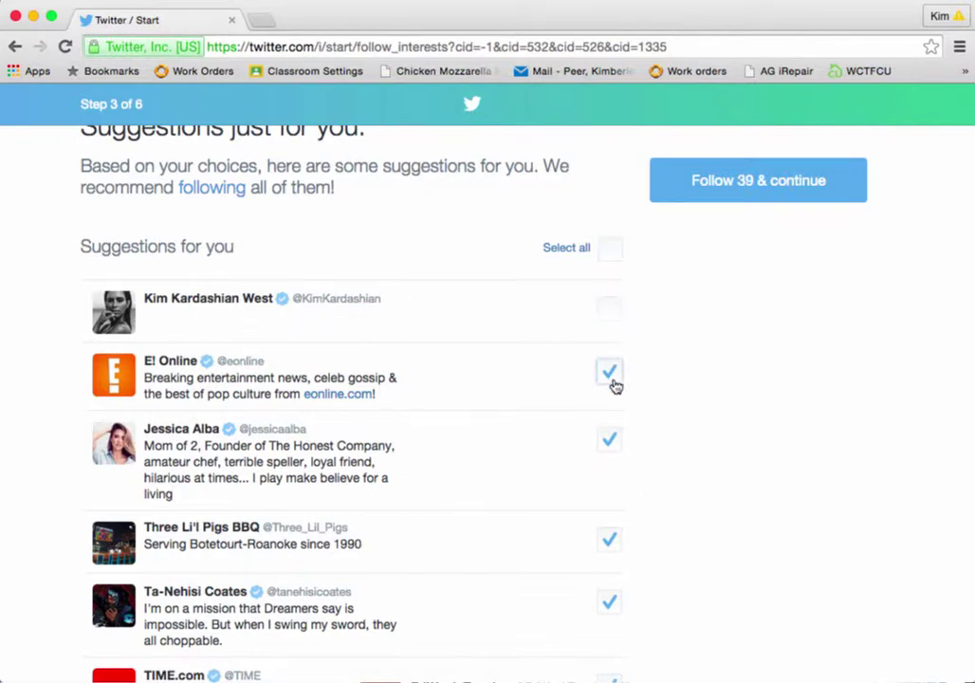
scroll(743, 435, "down", 3)
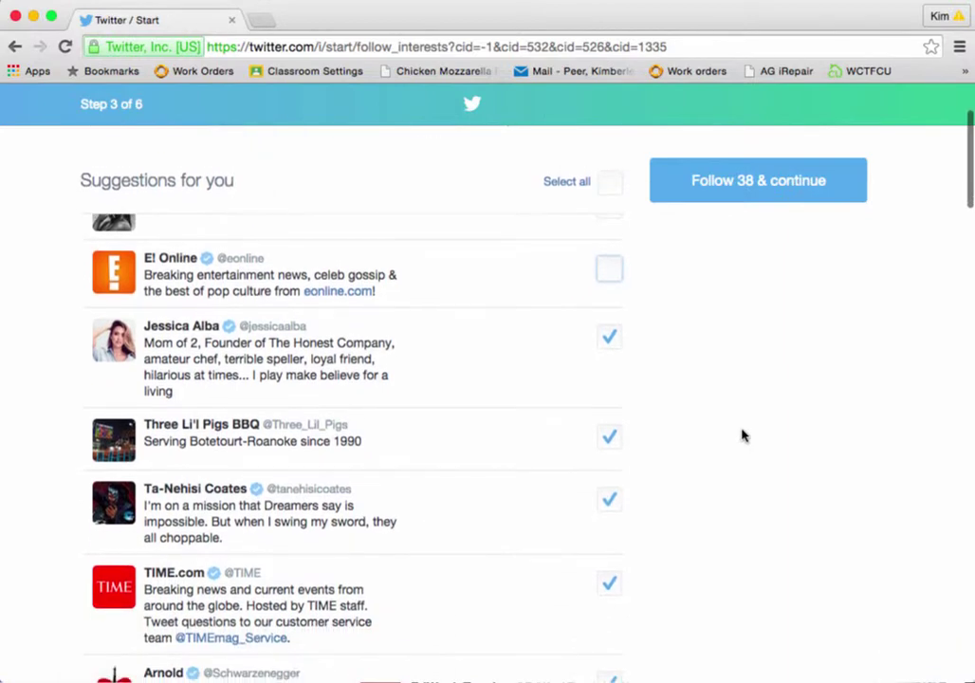
scroll(437, 371, "down", 2)
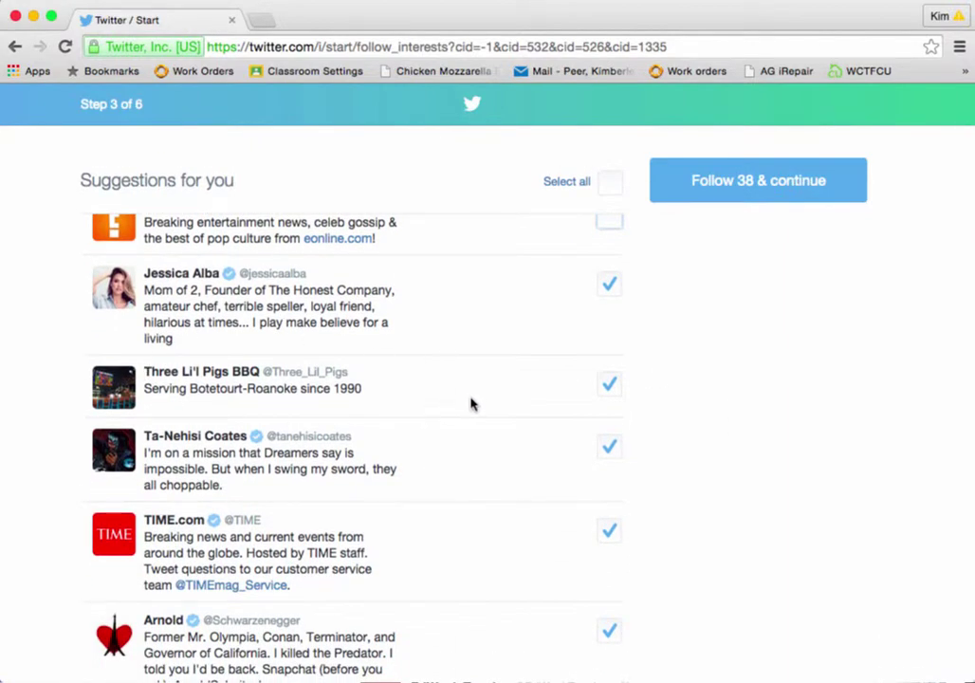
scroll(471, 404, "down", 1)
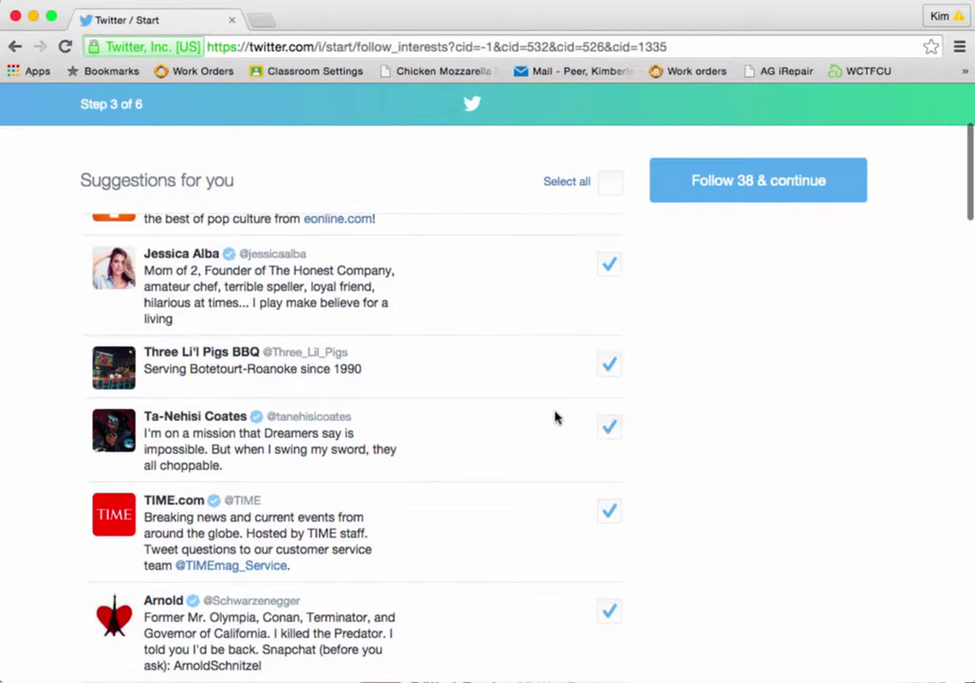
scroll(557, 415, "down", 2)
scroll(557, 417, "down", 5)
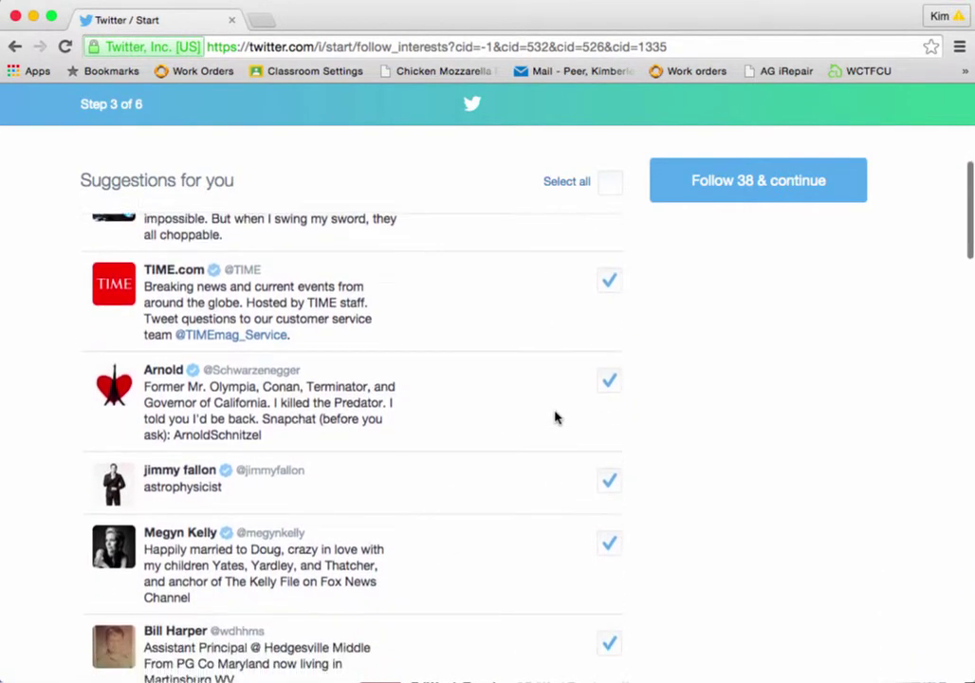
scroll(532, 427, "down", 4)
scroll(531, 427, "down", 5)
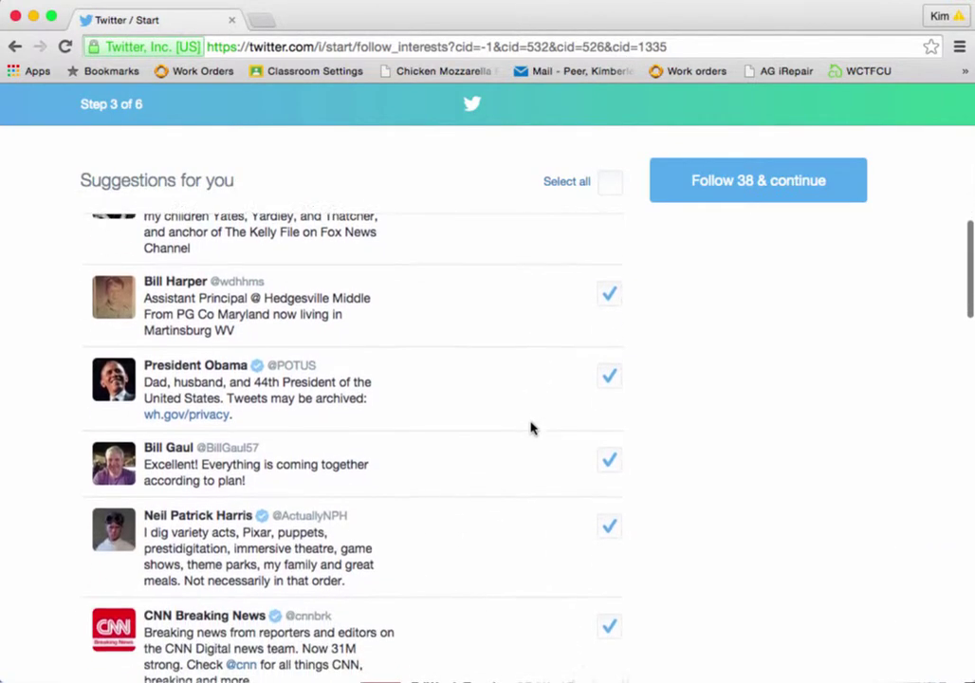
scroll(531, 428, "down", 13)
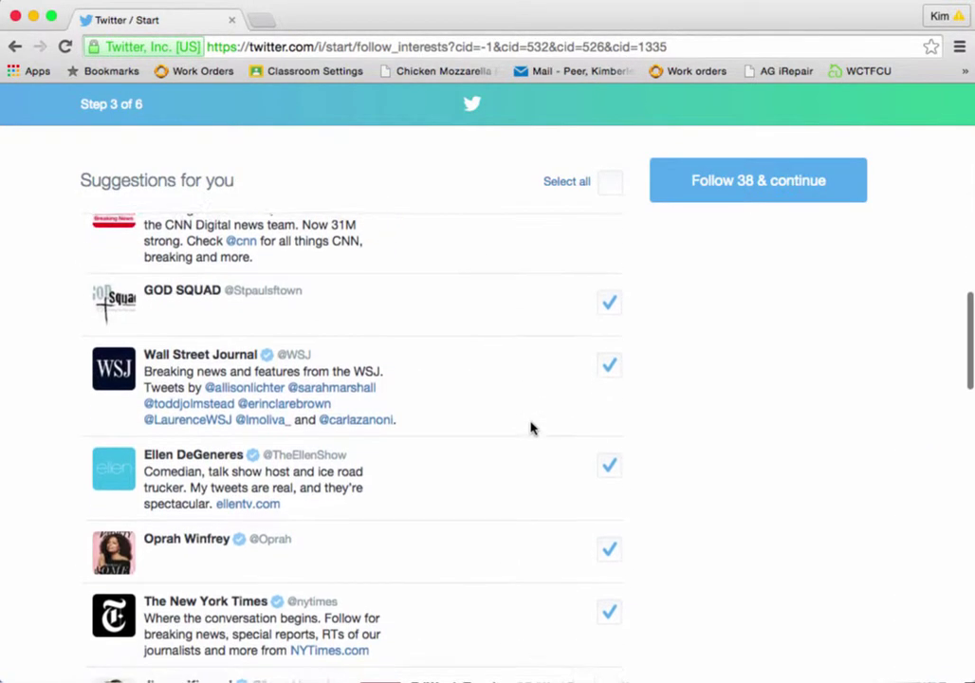
scroll(531, 428, "down", 5)
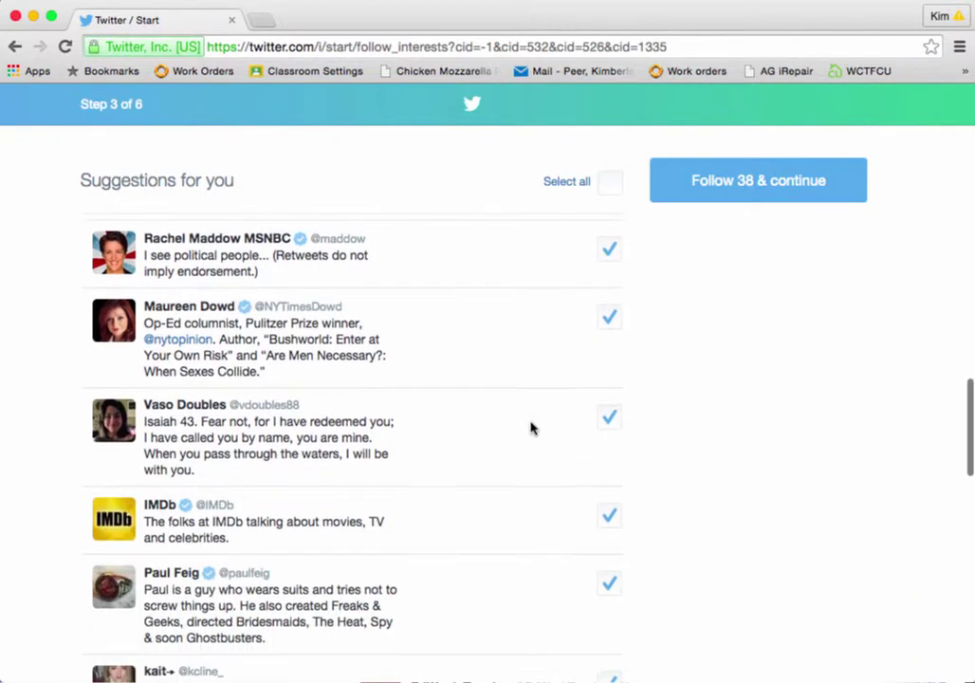
left_click(745, 180)
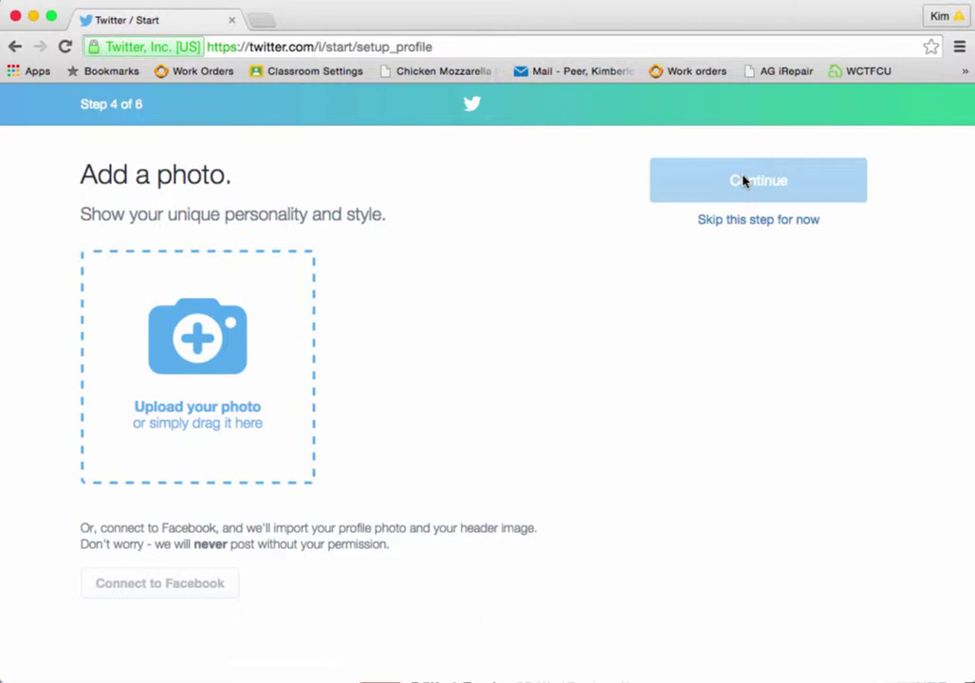
Step: Upload a 2014 portrait from the Photos library as profile picture, shifted down to frame the face
left_click(197, 350)
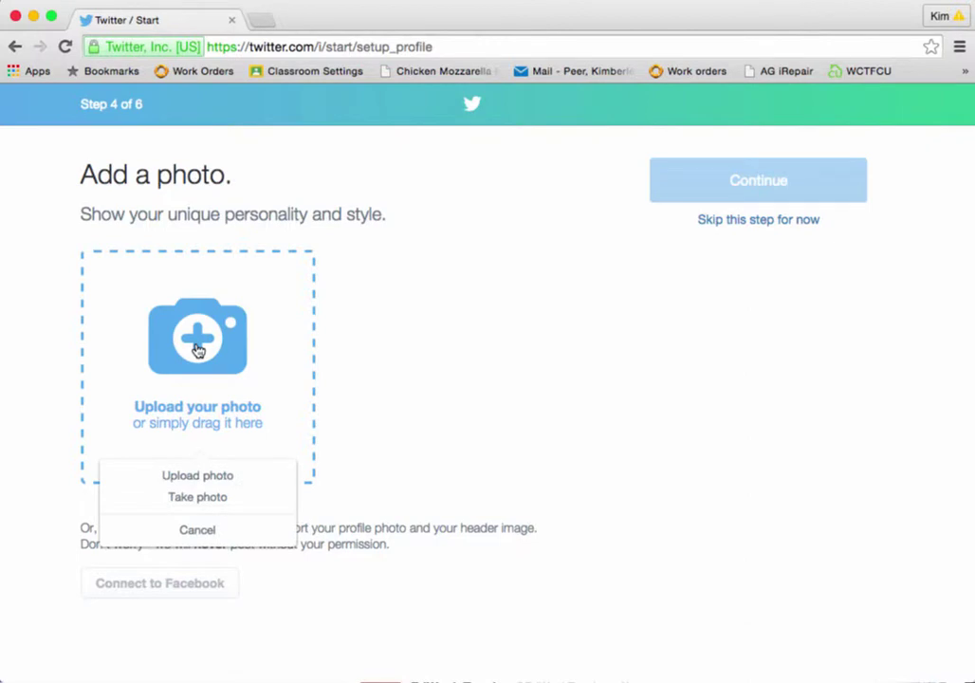
left_click(209, 478)
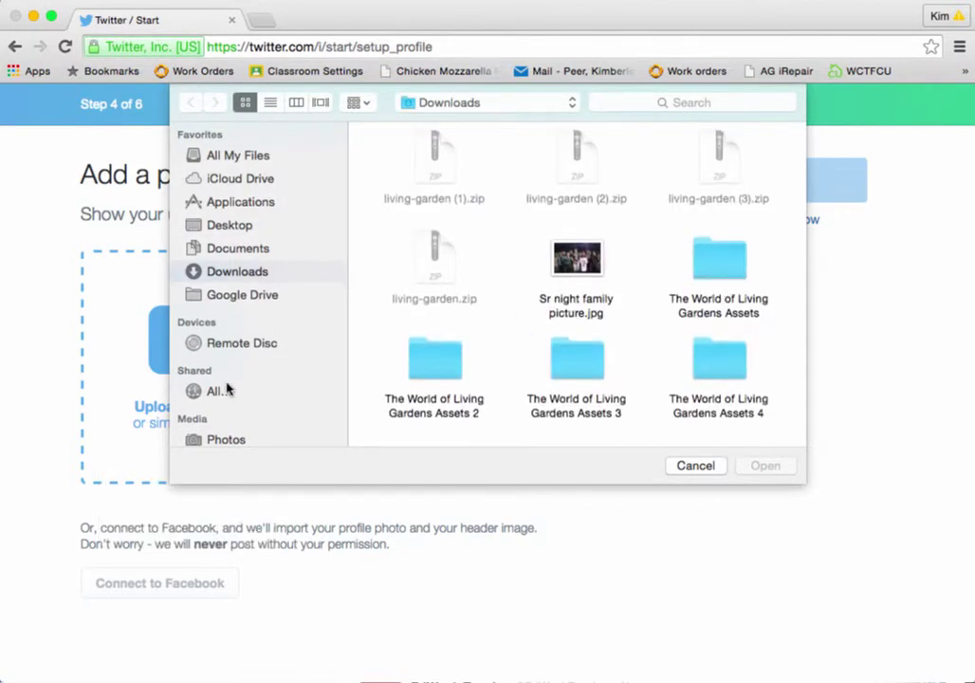
scroll(227, 387, "down", 1)
left_click(218, 417)
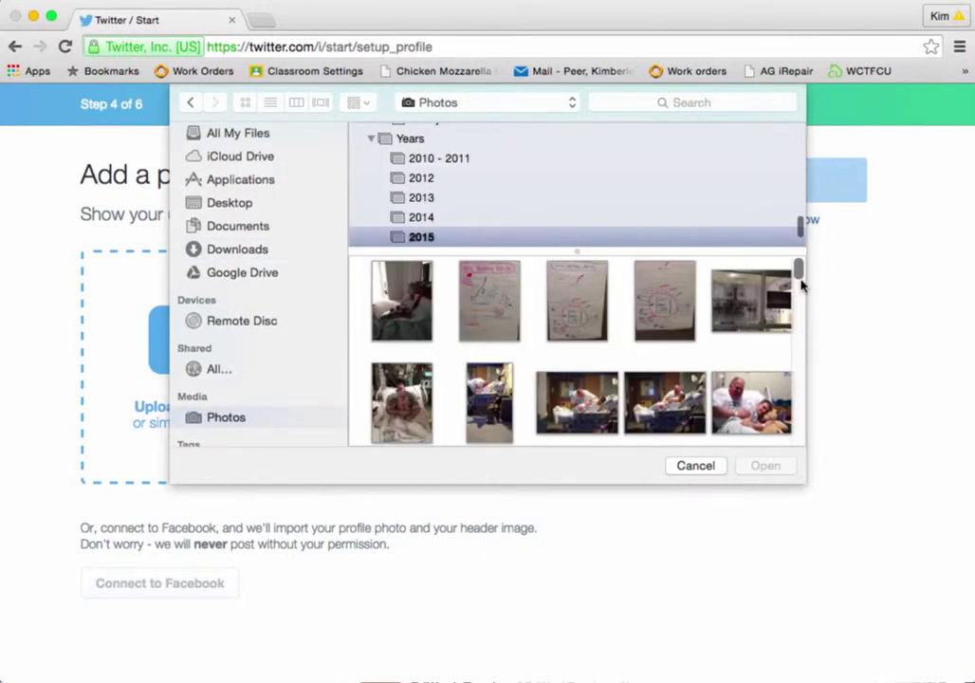
scroll(636, 363, "down", 10)
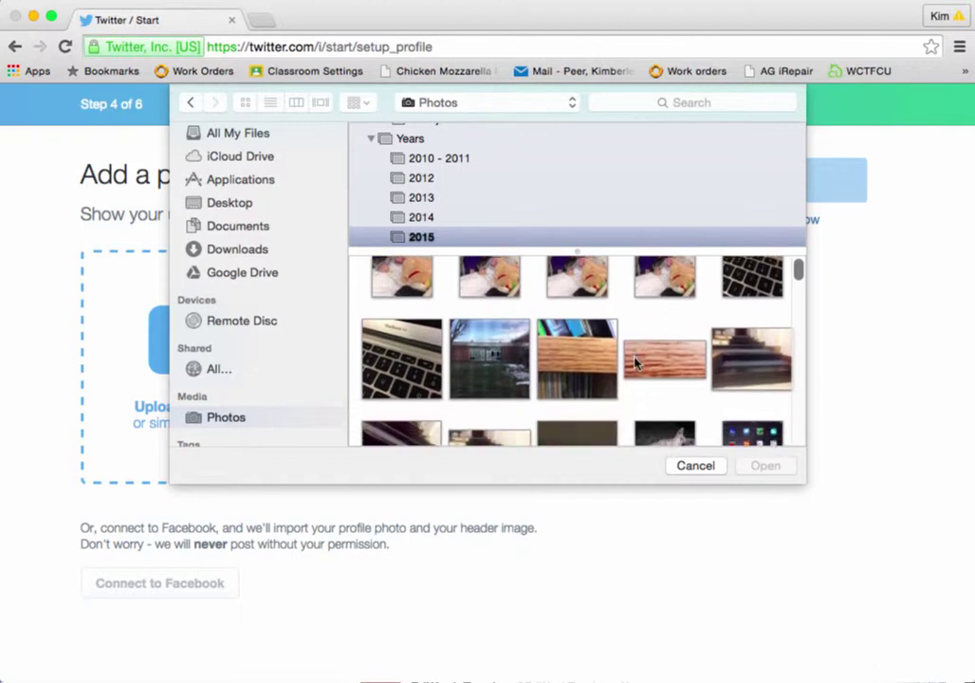
scroll(635, 363, "down", 5)
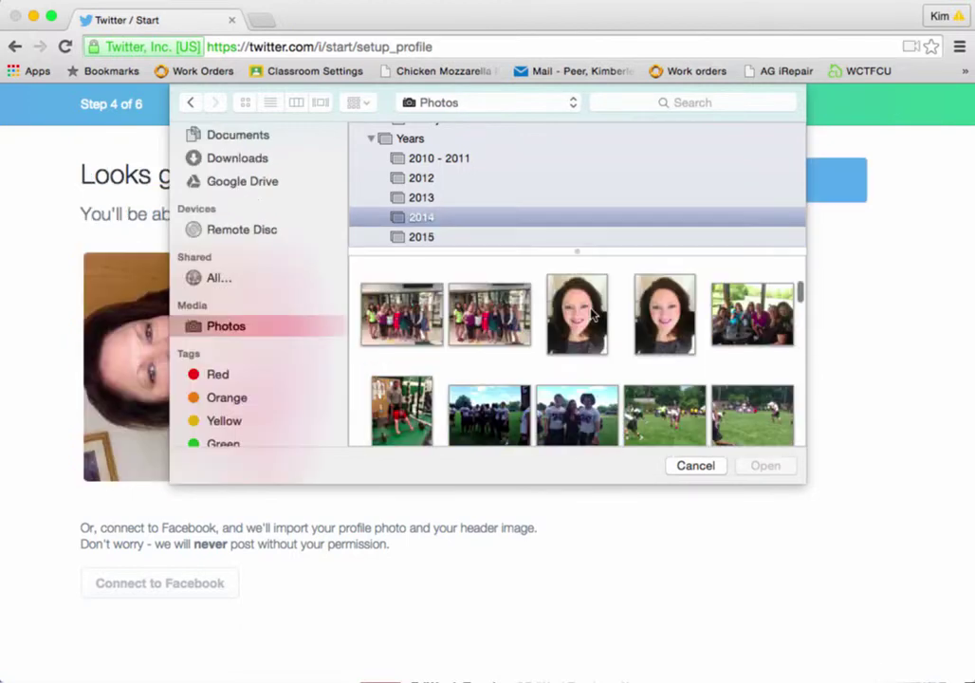
left_click(593, 317)
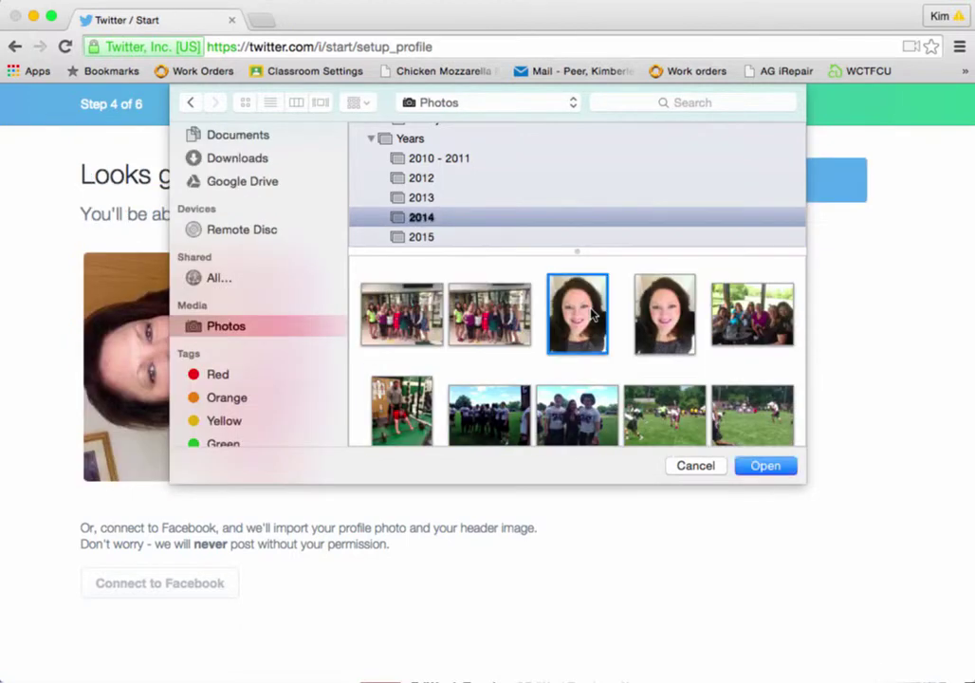
left_click(766, 465)
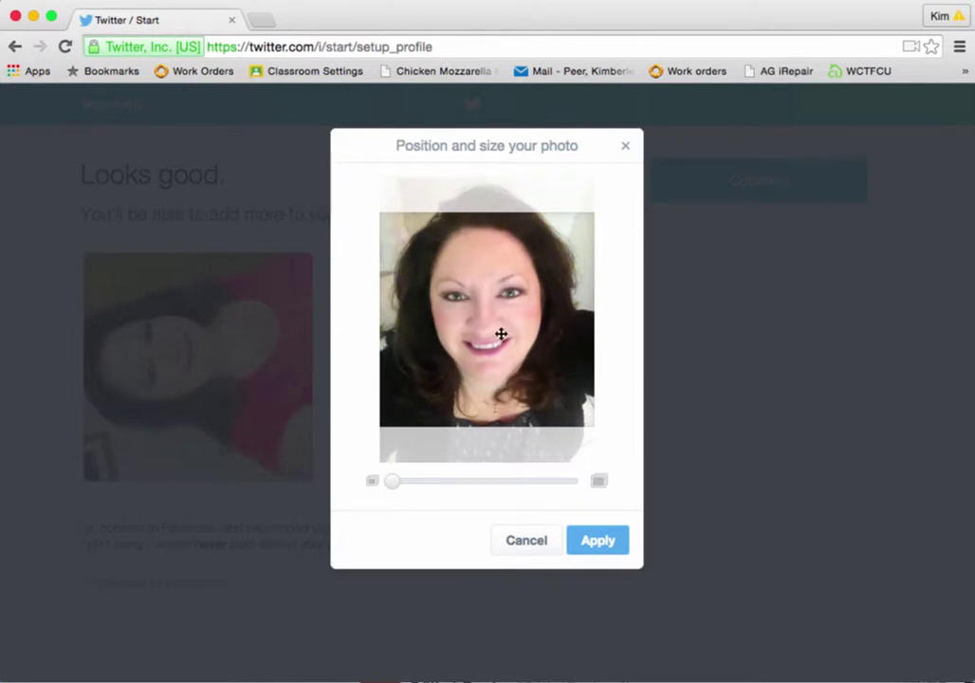
left_click_drag(500, 332, 502, 362)
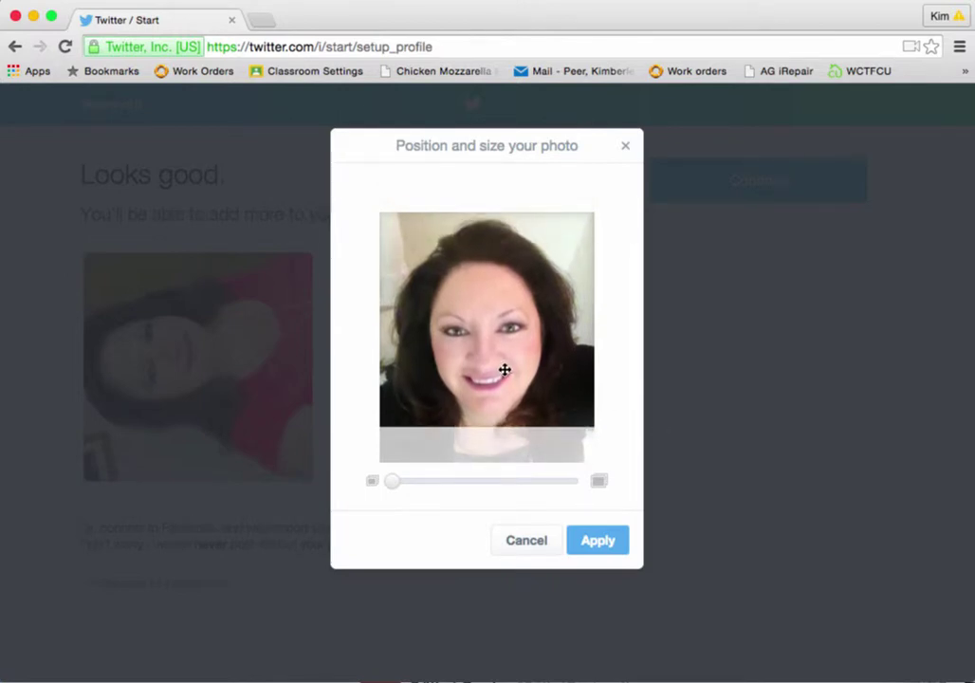
left_click(597, 540)
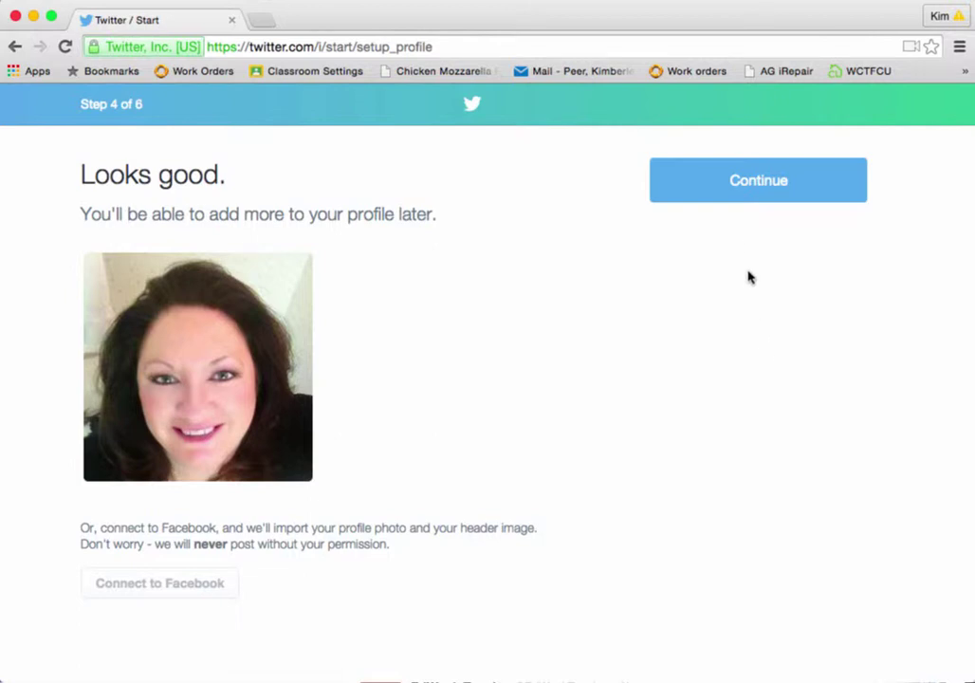
Step: Move past the photo step, skip contact import, and follow all 20 people you know
left_click(755, 185)
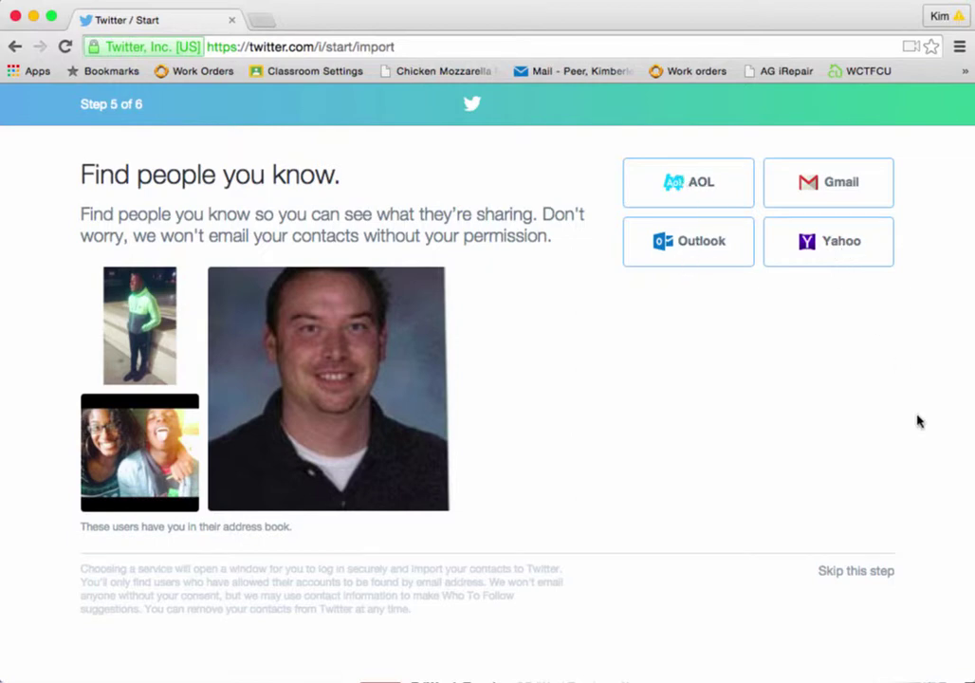
left_click(861, 571)
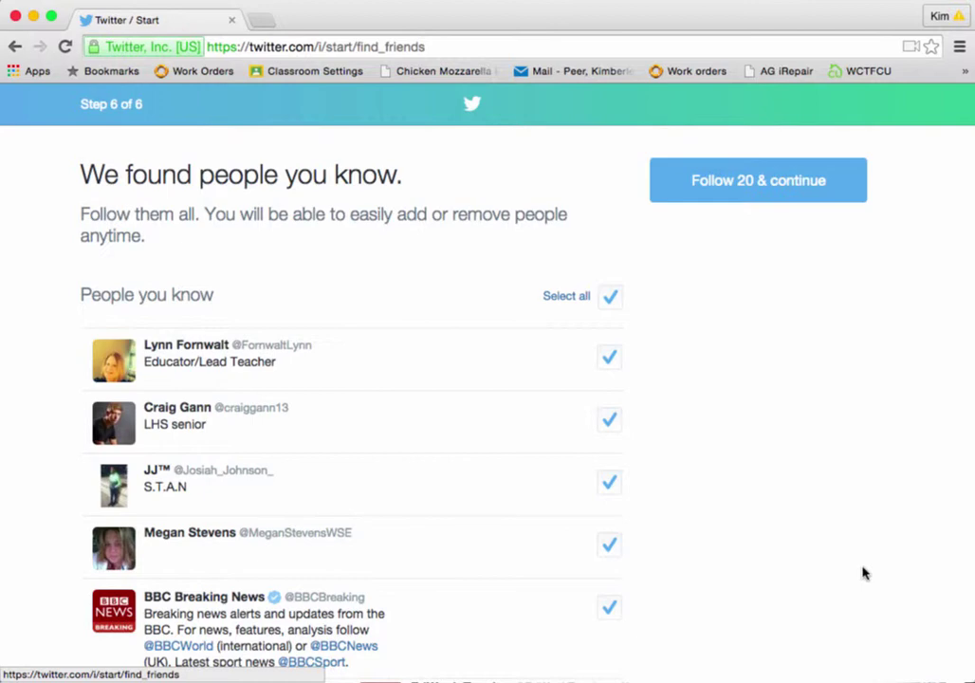
scroll(861, 571, "down", 10)
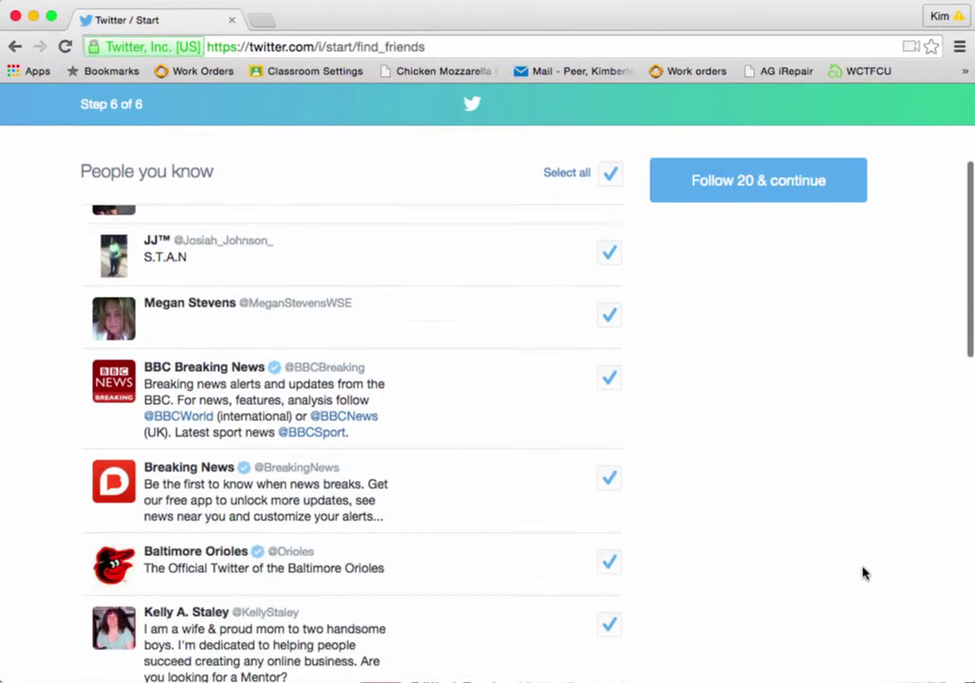
scroll(861, 571, "down", 15)
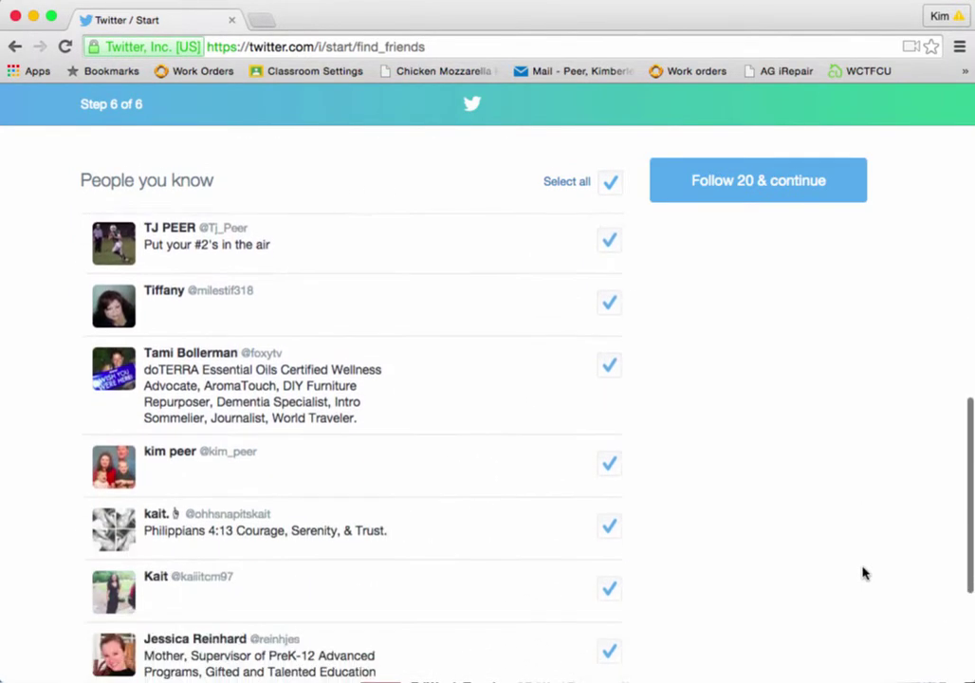
scroll(863, 572, "up", 6)
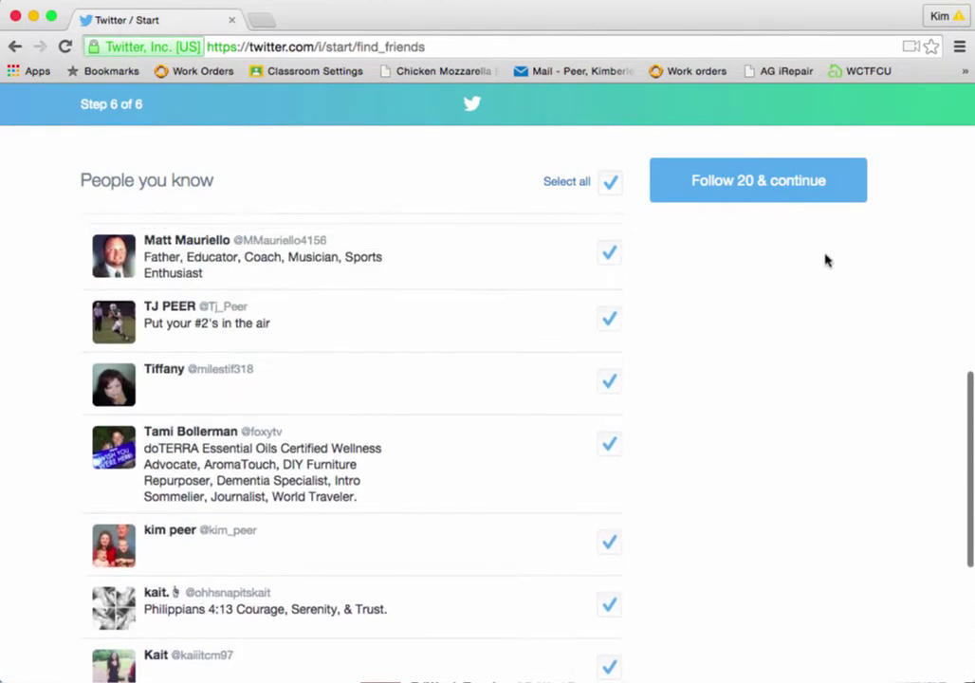
left_click(796, 187)
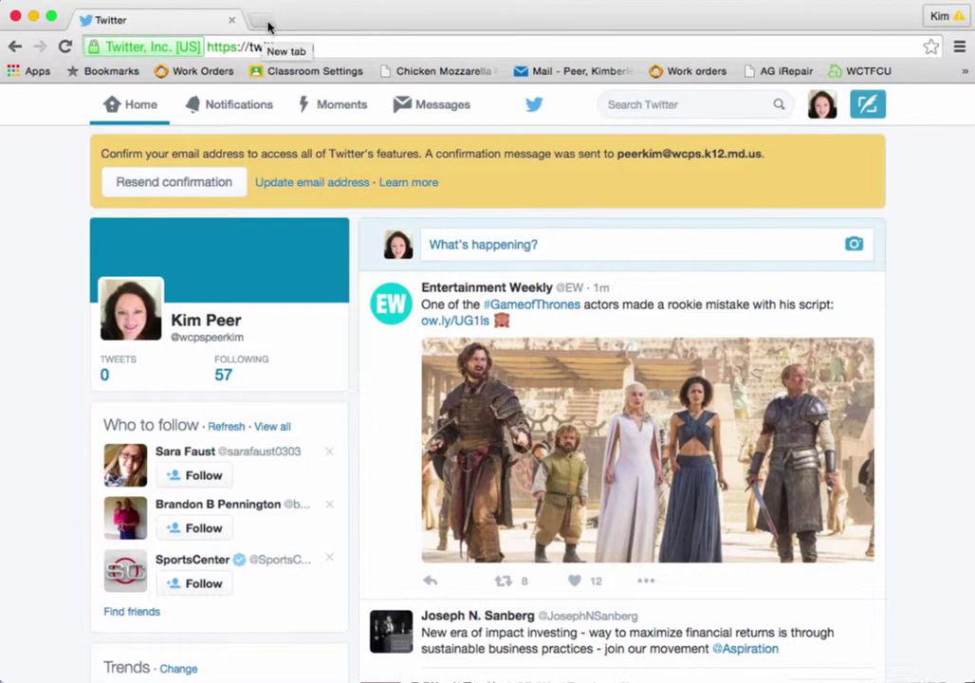
Step: Open a new browser tab next to the Twitter home timeline
left_click(263, 20)
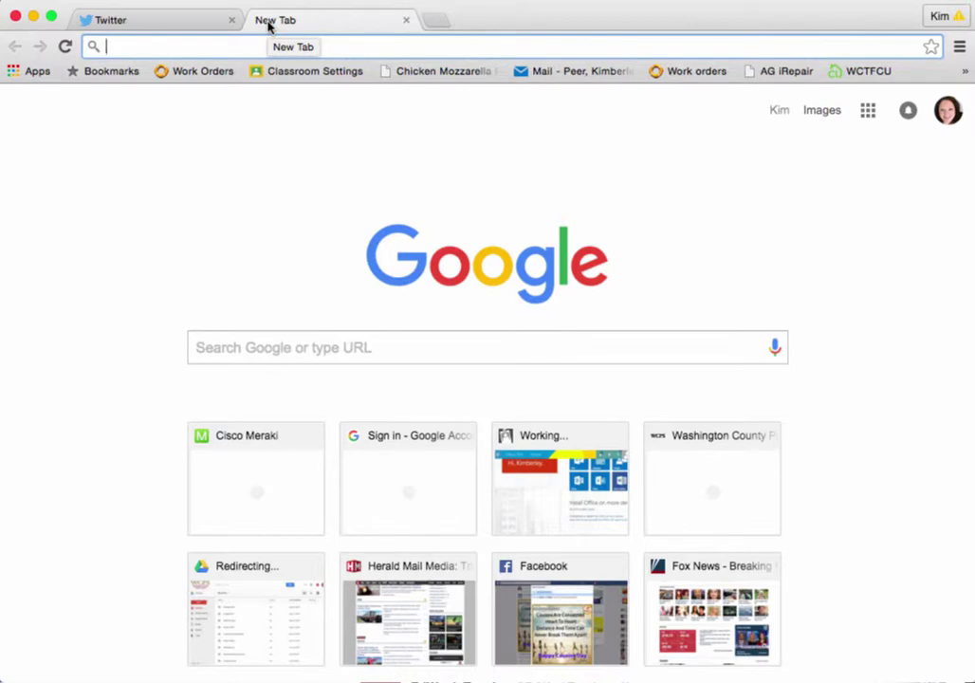
Step: Load portal.office.com, open Twitter's confirmation email in Outlook, and confirm the address with 'Confirm now'
type("portal.office.com")
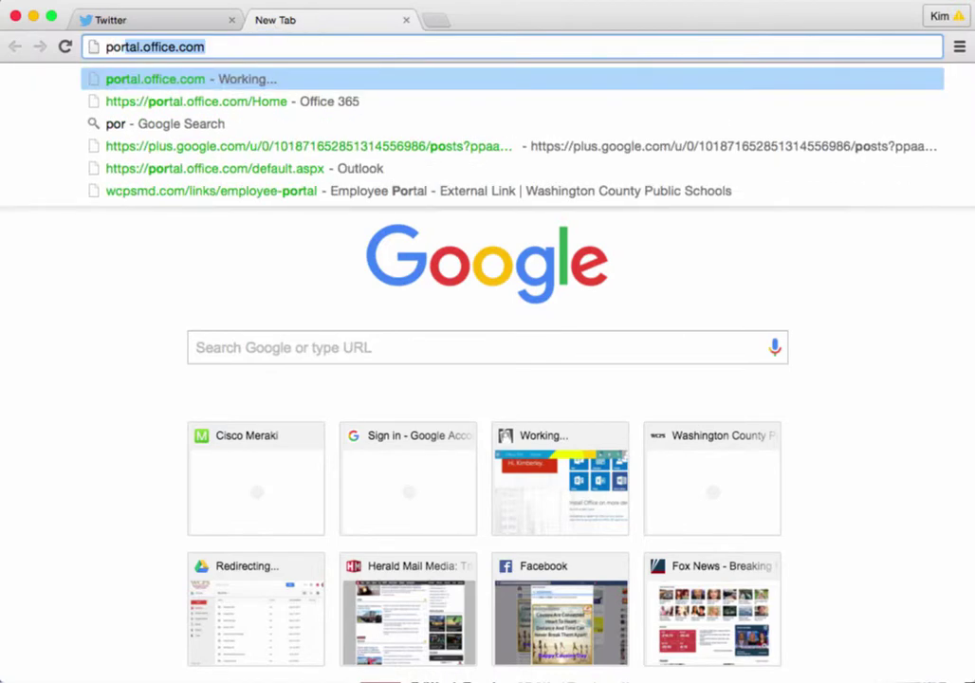
key("Return")
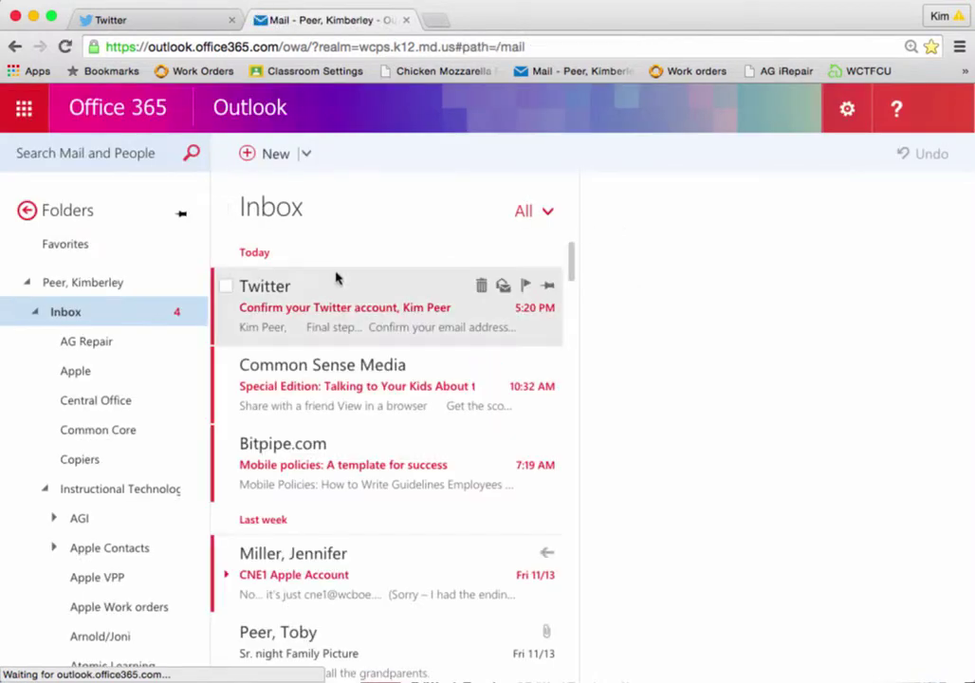
left_click(291, 327)
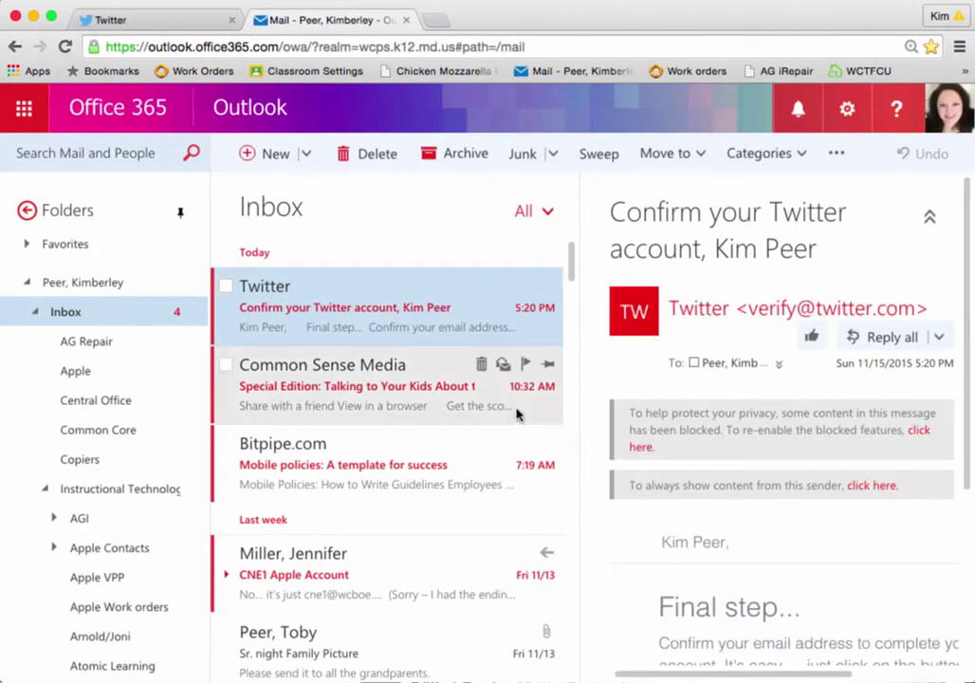
scroll(773, 537, "down", 3)
scroll(772, 533, "down", 3)
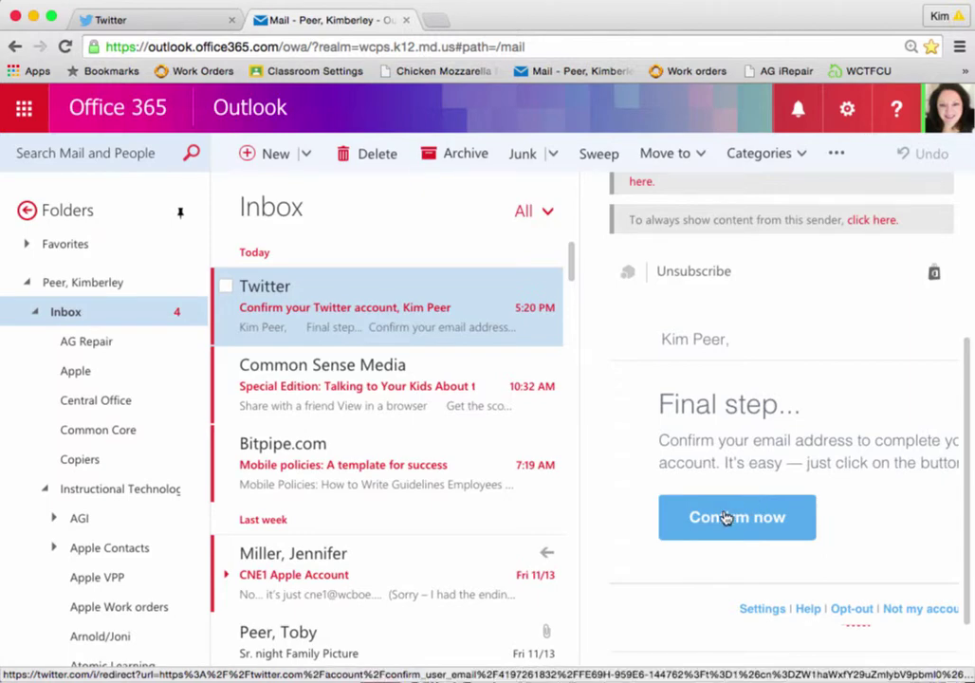
left_click(725, 517)
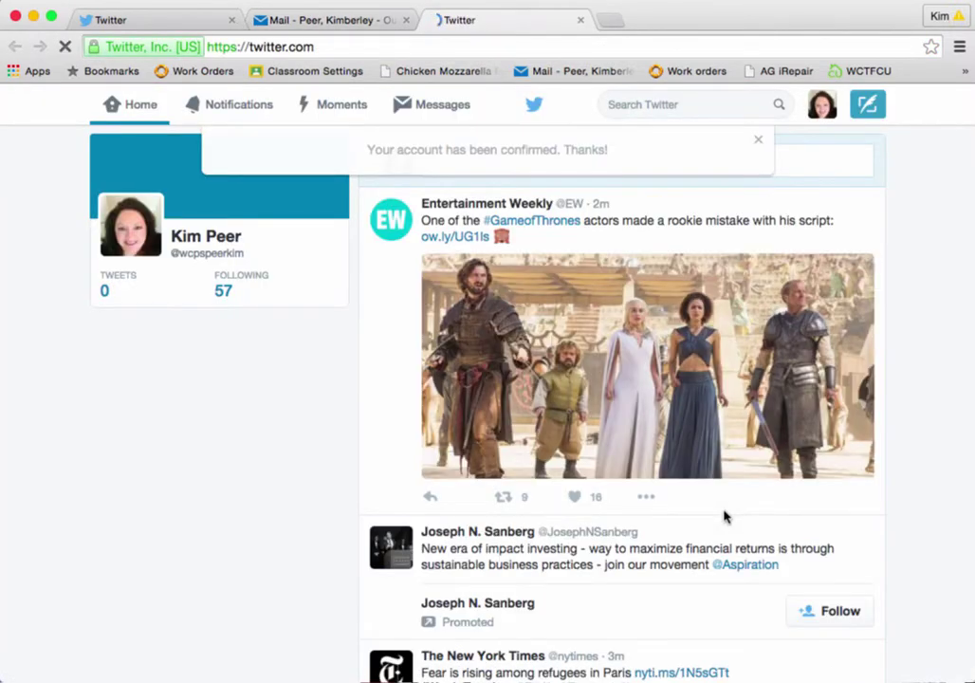